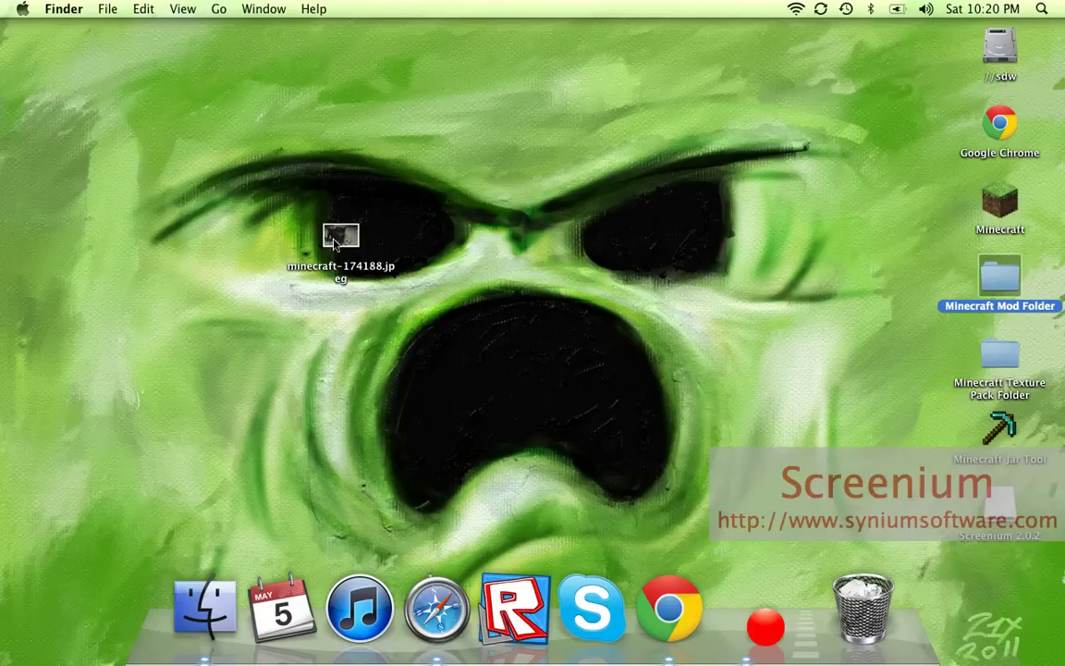
Trash the minecraft jpeg from the desktop and open the Minecraft Mod Folder
left_click_drag(341, 239, 888, 597)
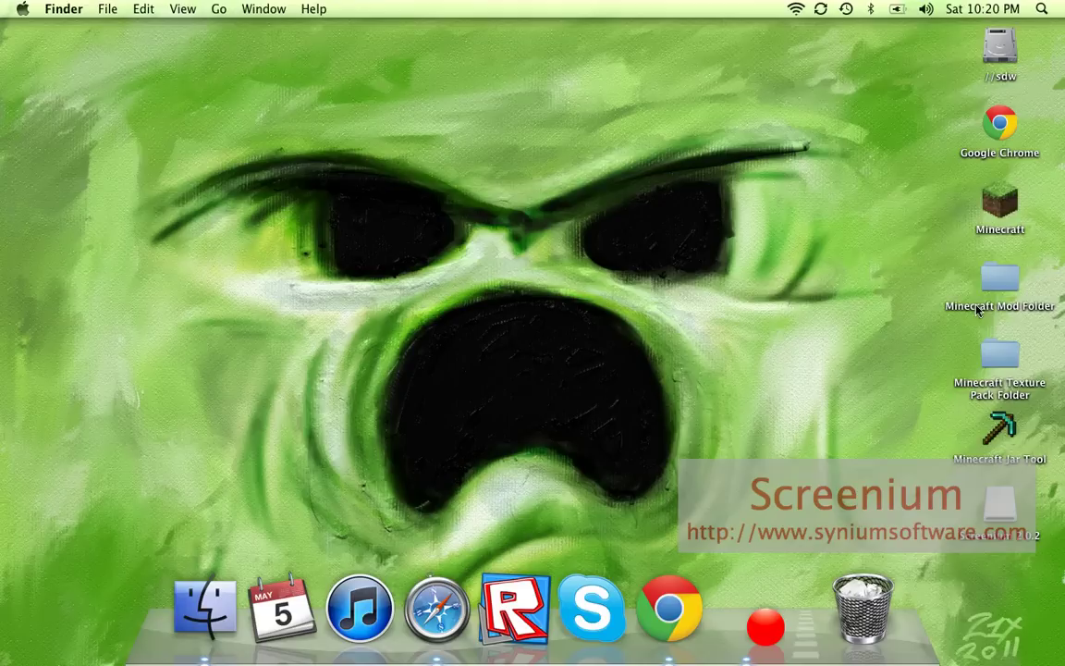
double_click(999, 282)
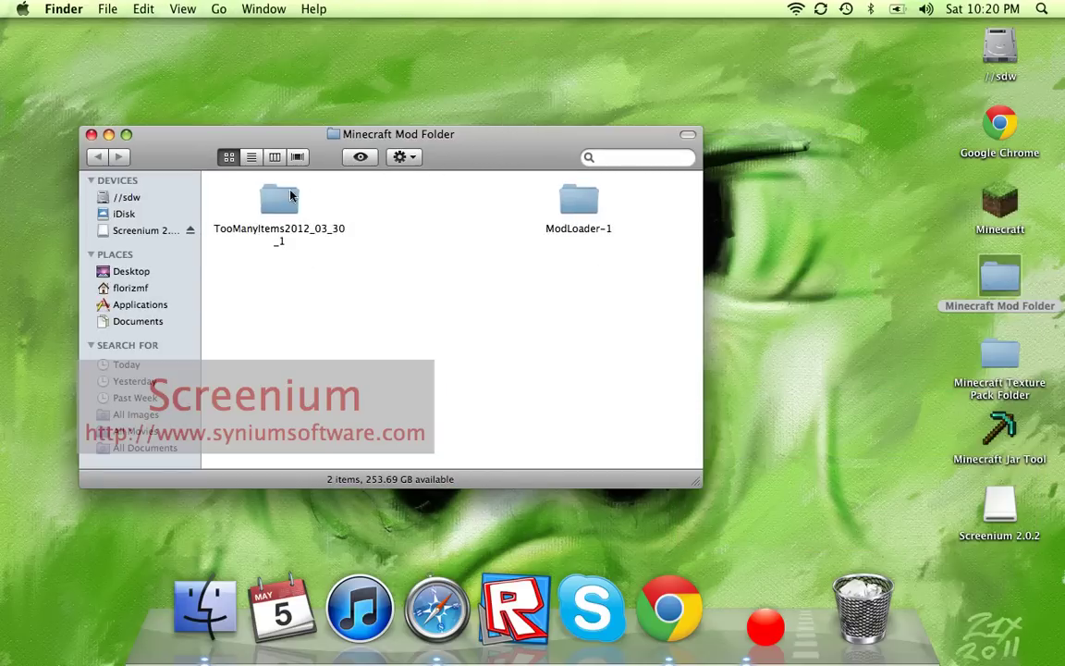
Move TooManyItems2012_03_30_1 and ModLoader-1 onto the desktop and close the emptied mod folder
mouse_move(273, 201)
left_mouse_down()
mouse_move(829, 81)
mouse_move(876, 53)
left_mouse_up()
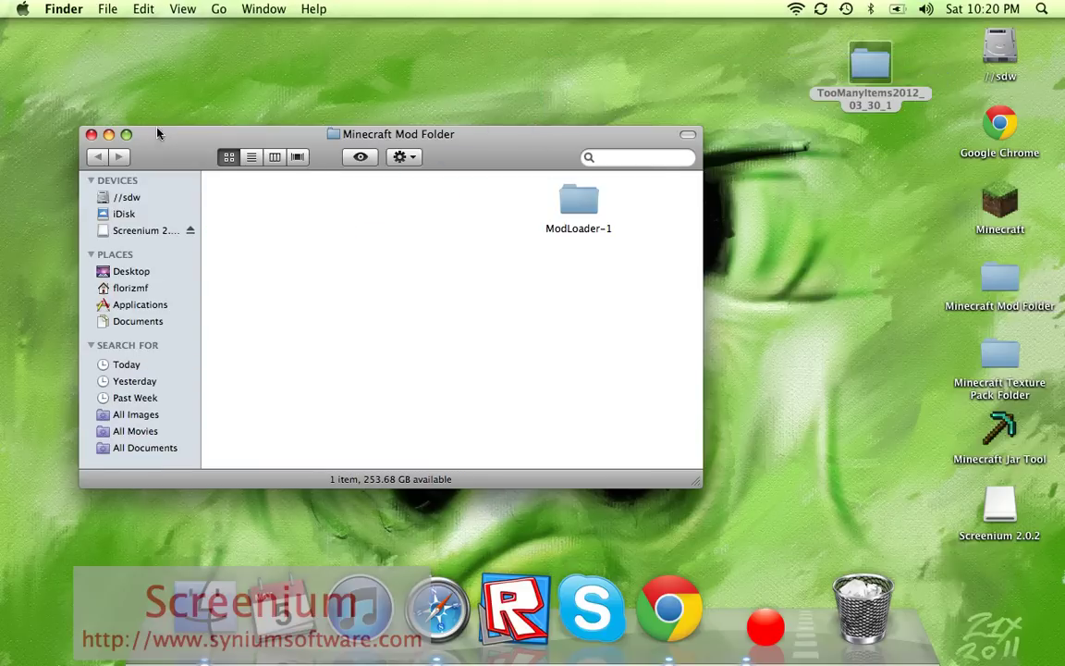
mouse_move(576, 209)
left_mouse_down()
mouse_move(836, 162)
mouse_move(863, 167)
left_mouse_up()
left_click(93, 135)
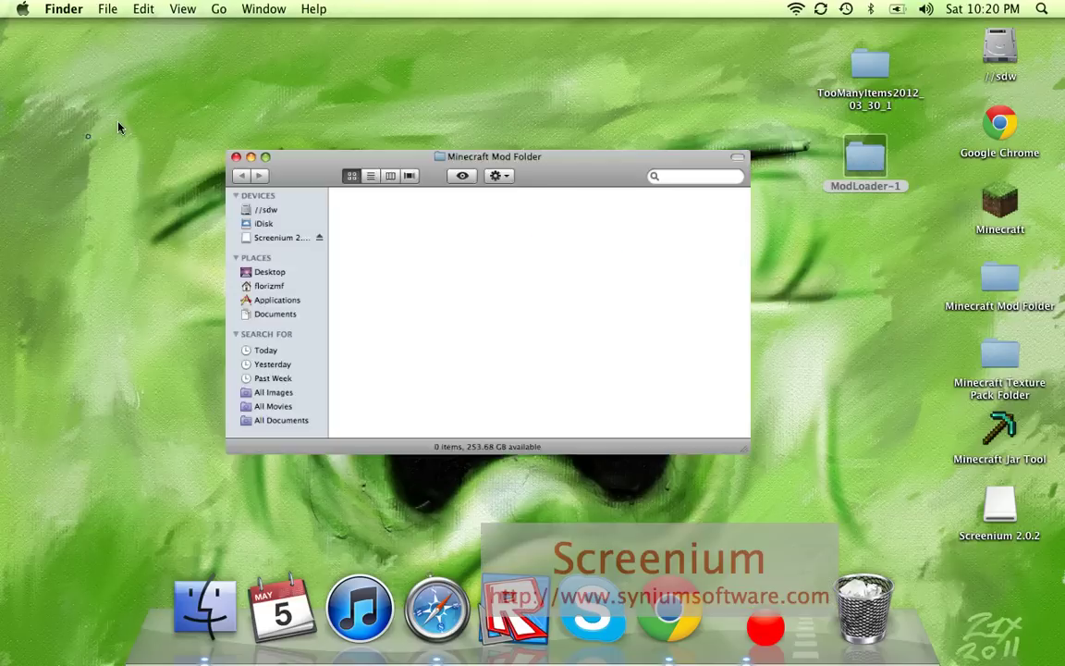
Line up the TooManyItems folder above ModLoader-1 on the desktop
mouse_move(867, 63)
left_mouse_down()
mouse_move(790, 86)
mouse_move(797, 79)
left_mouse_up()
mouse_move(853, 44)
left_mouse_down()
mouse_move(758, 59)
mouse_move(859, 78)
left_mouse_up()
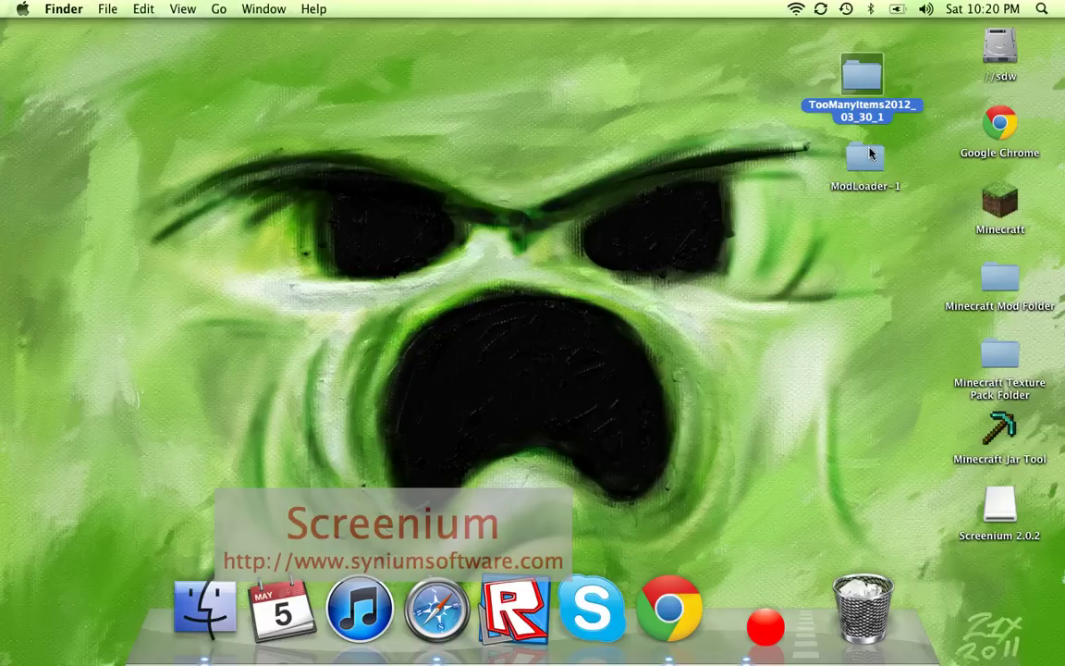
mouse_move(866, 163)
left_mouse_down()
mouse_move(617, 360)
mouse_move(488, 409)
mouse_move(861, 165)
left_mouse_up()
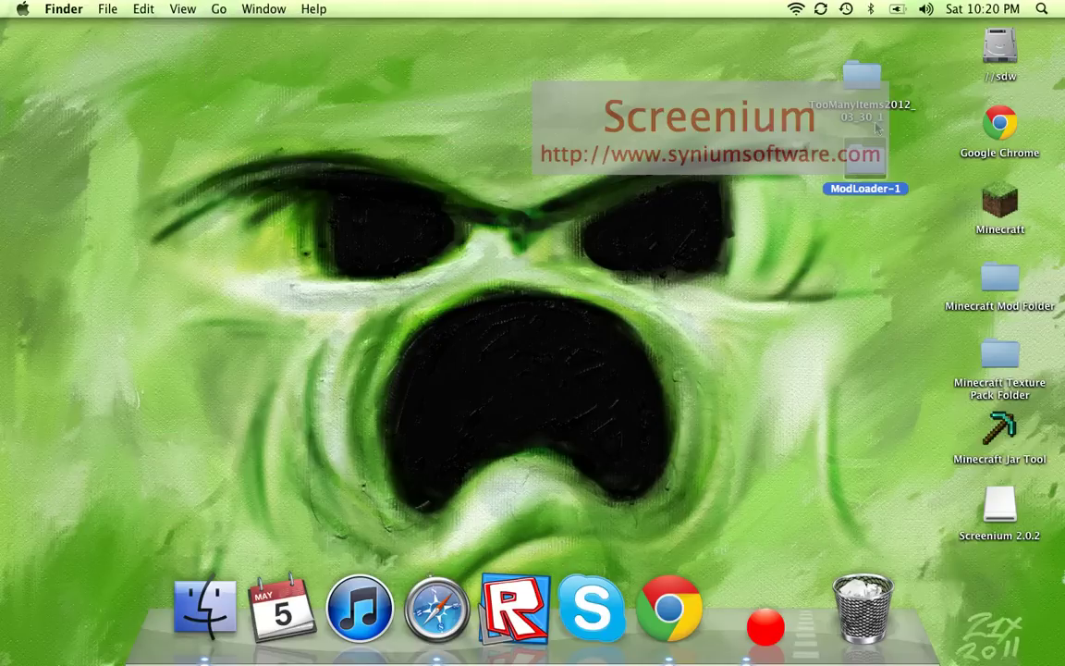
Navigate from the home folder to Library > Application Support > minecraft > bin
left_click(219, 605)
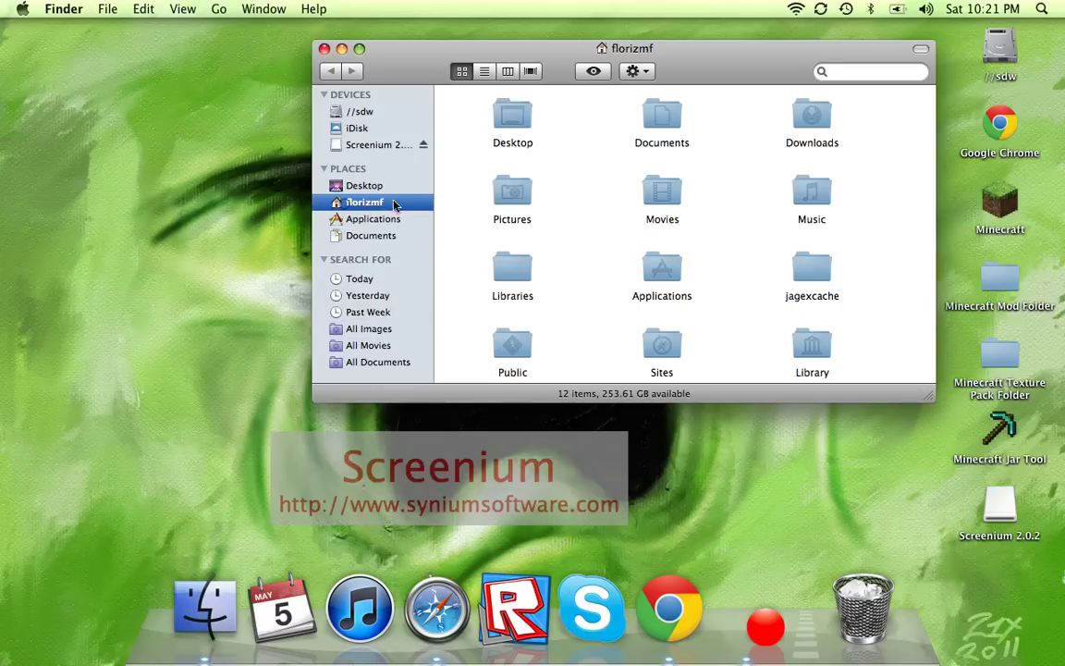
mouse_move(341, 203)
left_mouse_down()
mouse_move(305, 190)
mouse_move(351, 204)
left_mouse_up()
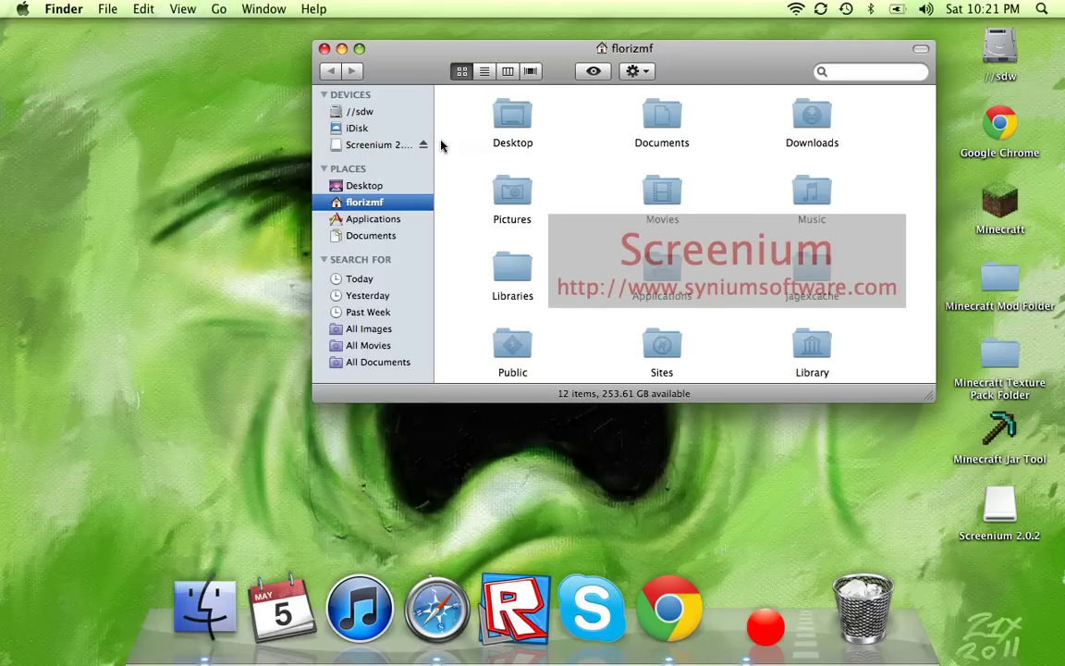
double_click(812, 345)
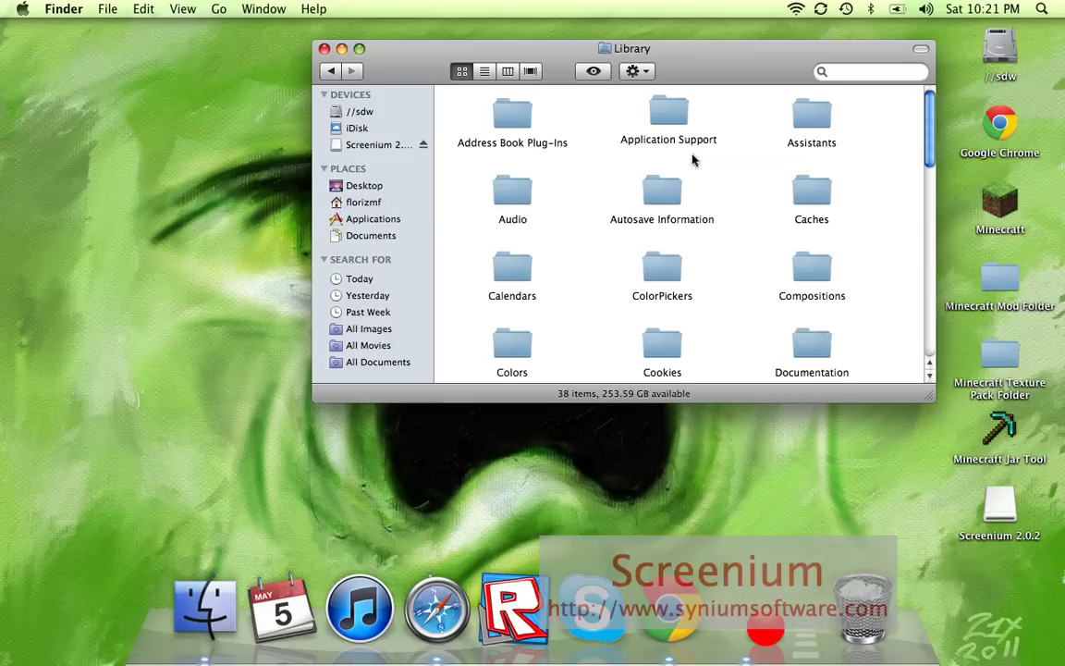
double_click(679, 115)
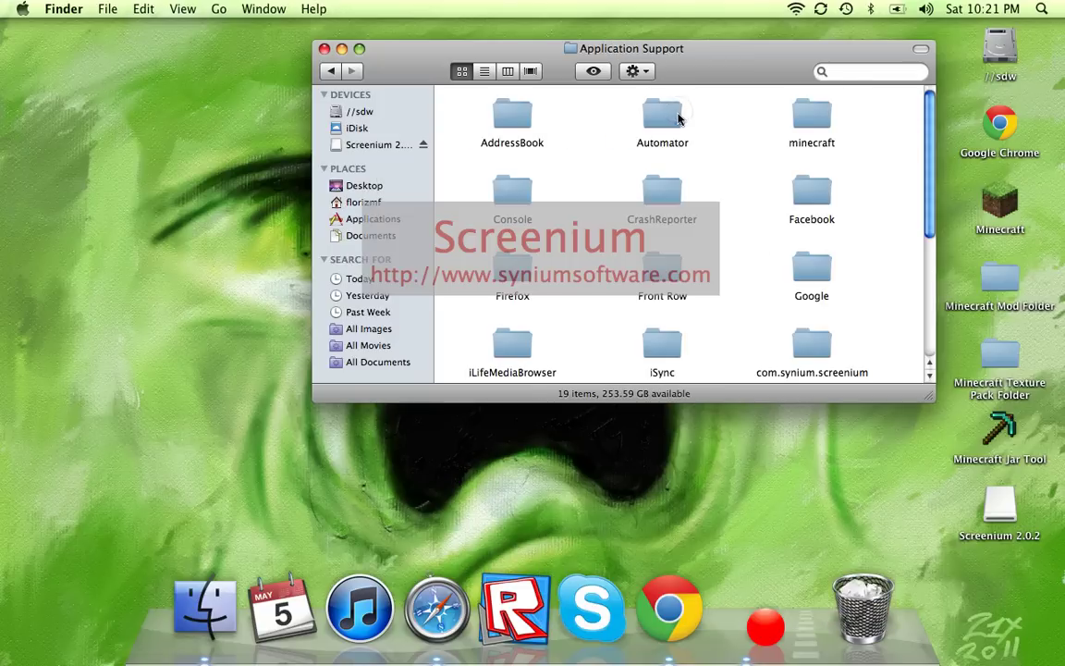
double_click(806, 118)
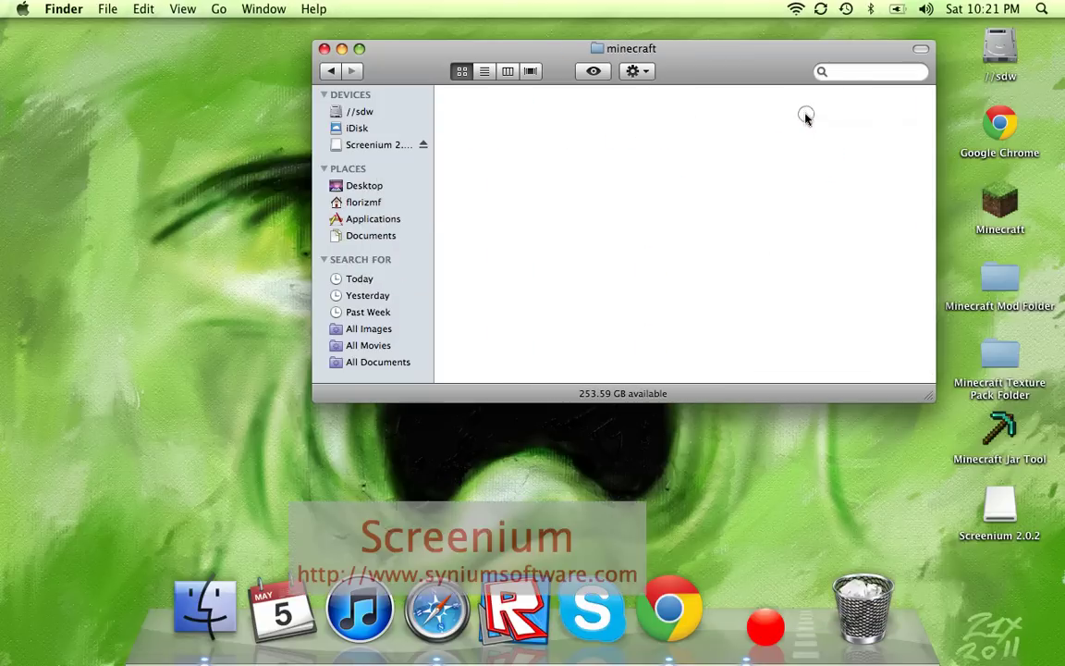
double_click(511, 125)
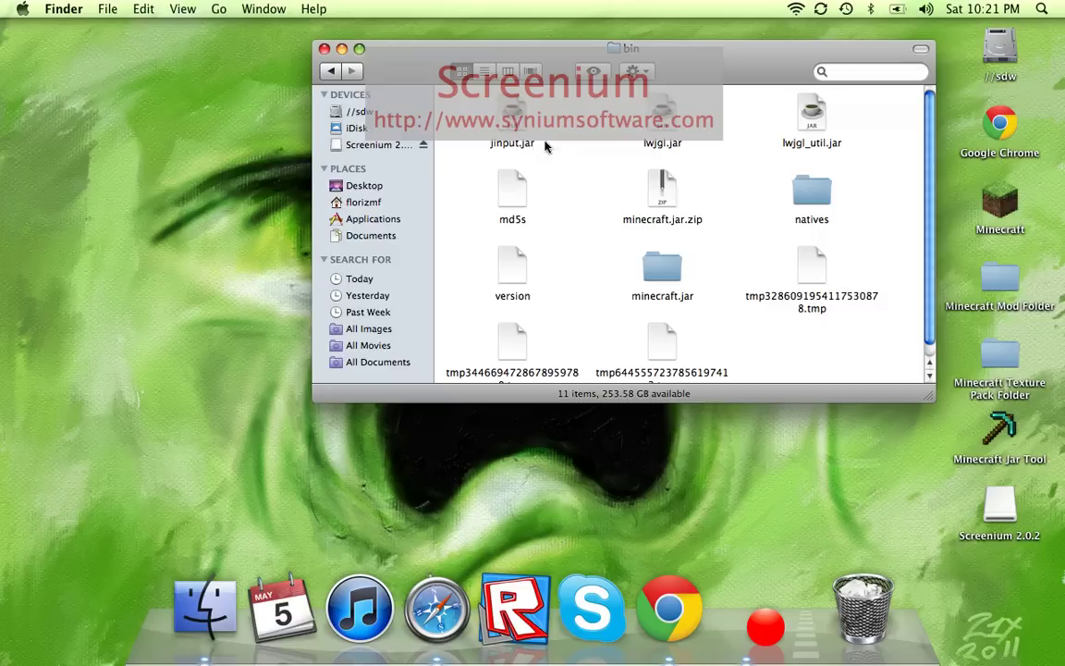
Move the tmp files and the old minecraft.jar folder to the Trash
scroll(654, 289, "down", 1)
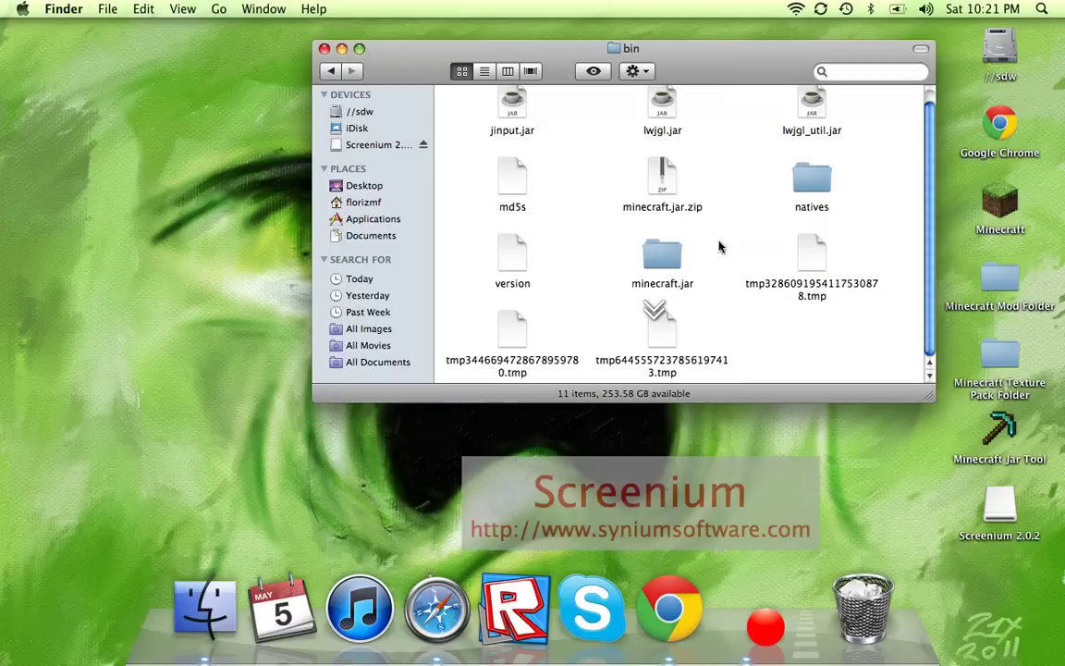
left_click(804, 250)
left_click_drag(806, 250, 862, 599)
mouse_move(541, 333)
left_mouse_down()
mouse_move(684, 344)
mouse_move(784, 444)
mouse_move(860, 546)
mouse_move(861, 596)
left_mouse_up()
mouse_move(662, 270)
left_mouse_down()
mouse_move(620, 263)
mouse_move(862, 599)
left_mouse_up()
right_click(667, 222)
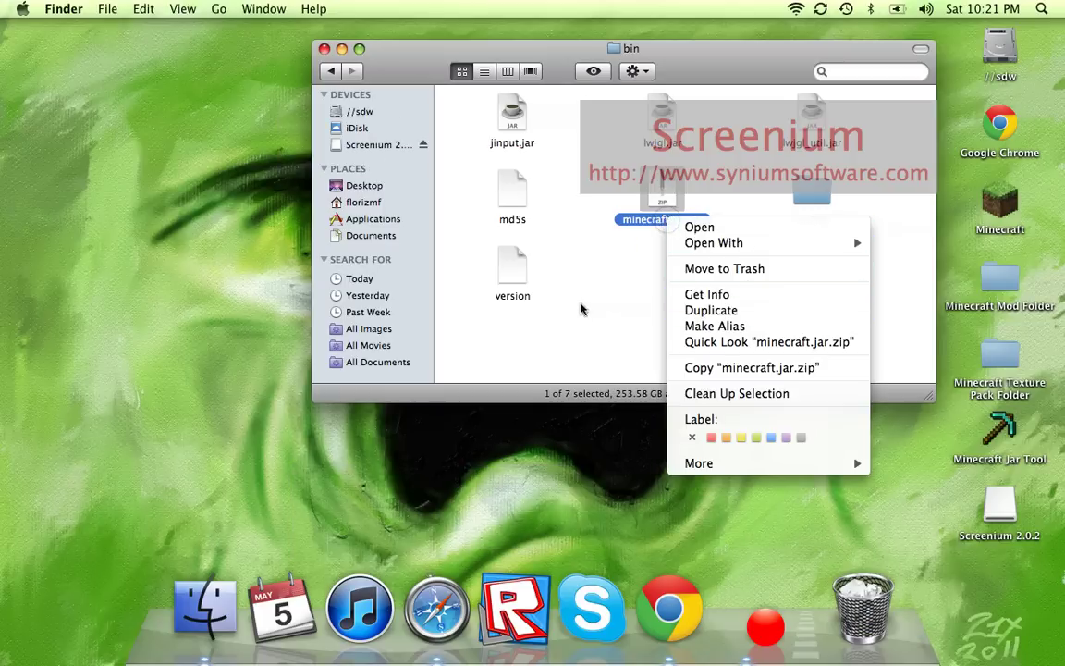
left_click(660, 222)
right_click(662, 222)
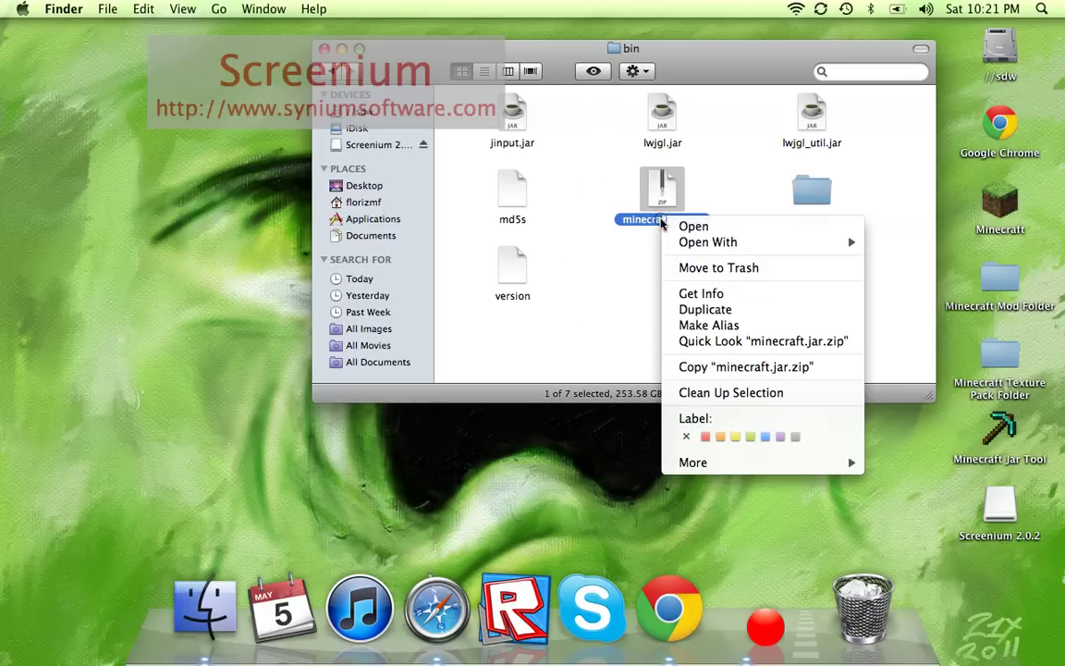
left_click(717, 294)
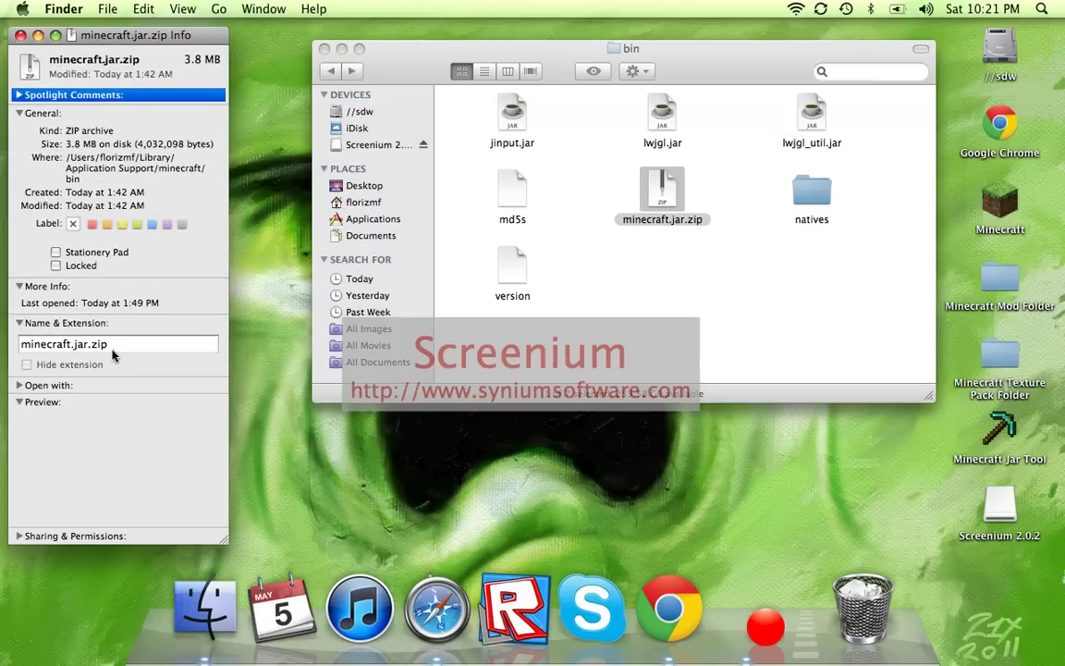
double_click(100, 344)
key("BackSpace")
key("BackSpace")
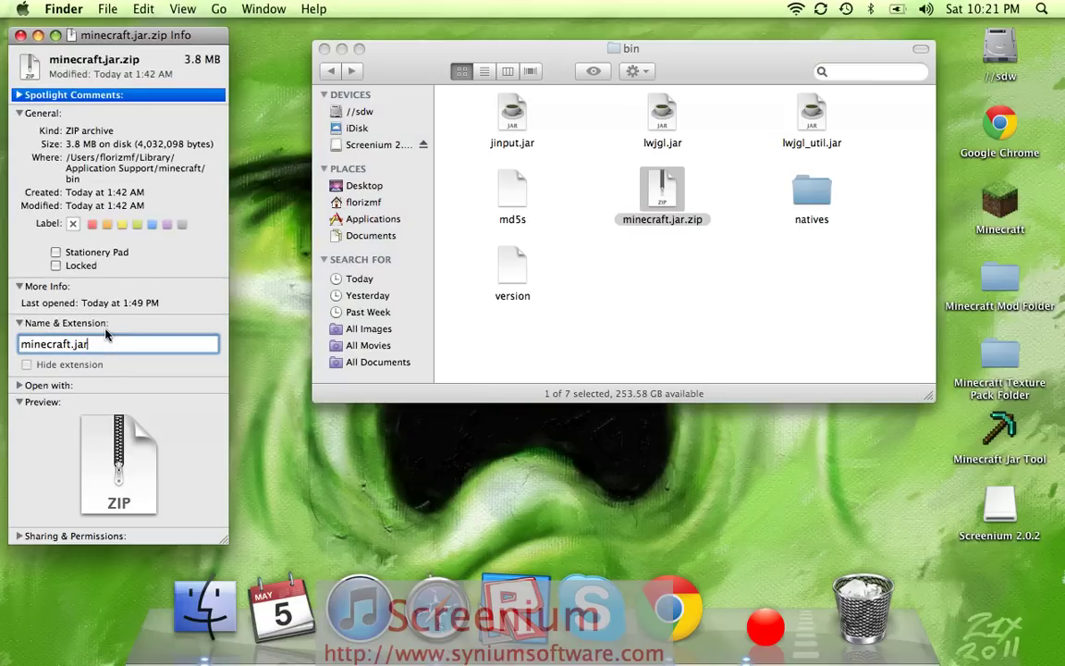
key("Return")
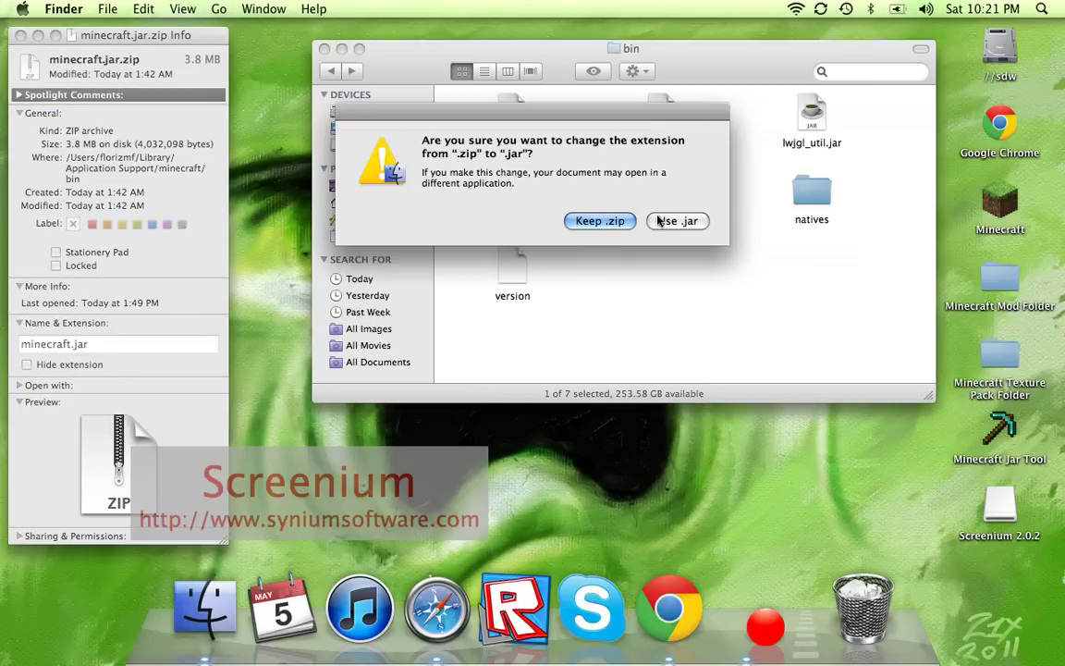
left_click(596, 221)
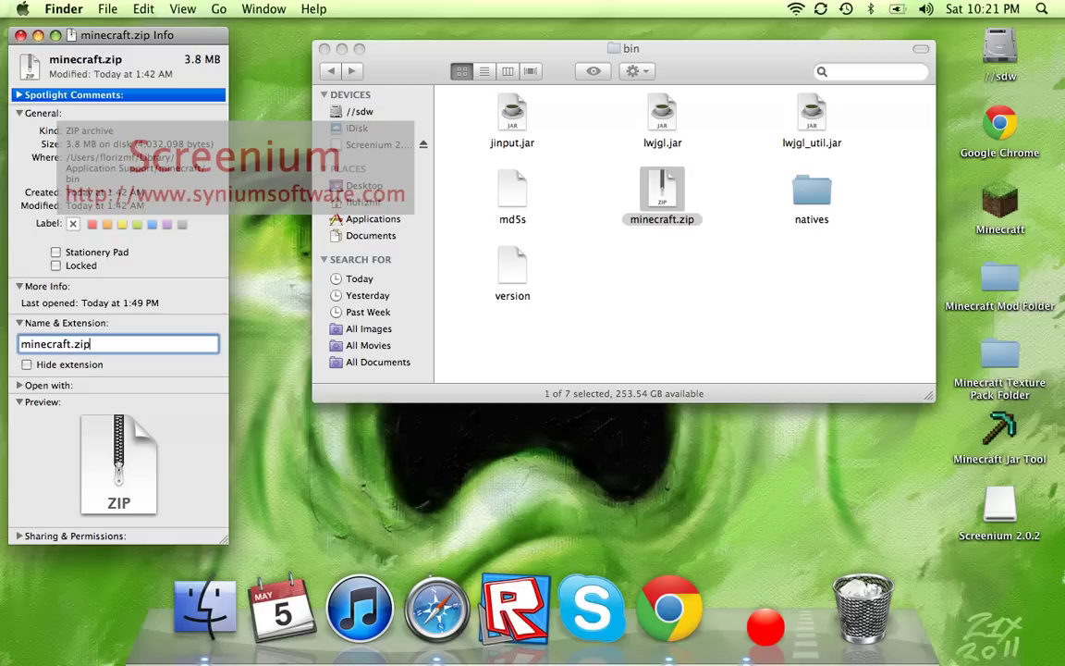
key("BackSpace")
key("BackSpace")
key("BackSpace")
type("jar")
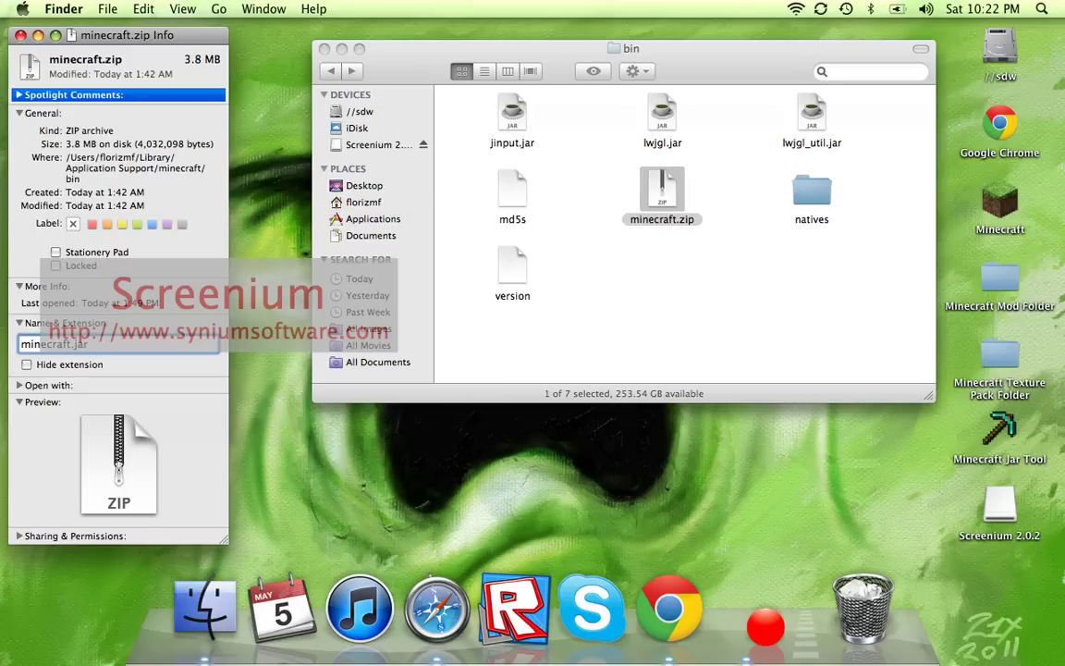
type(".zip")
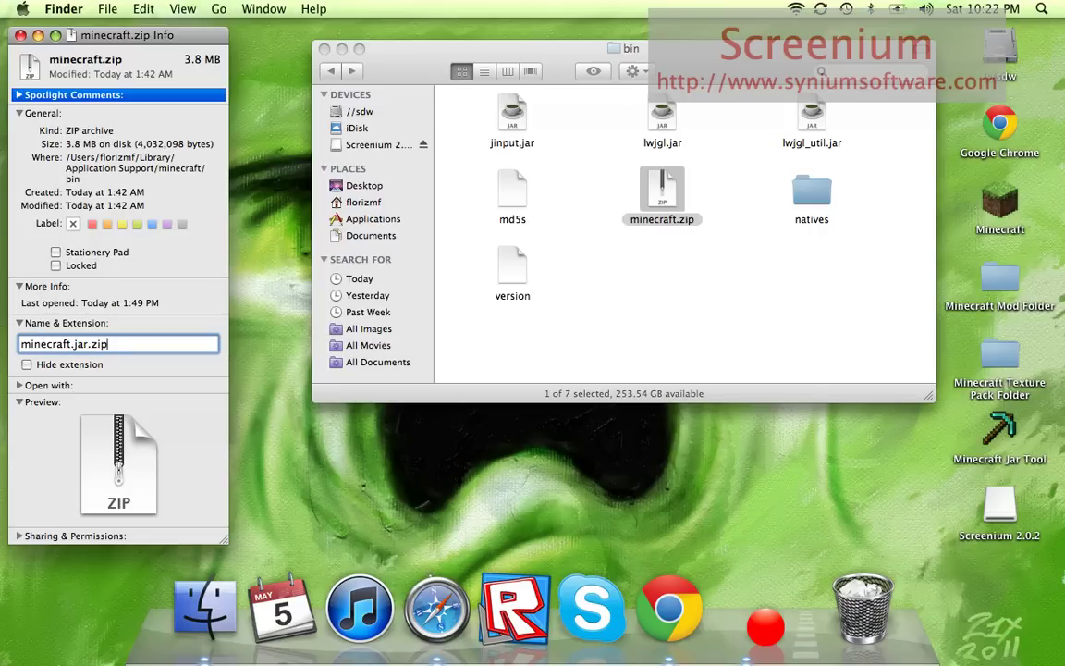
key("Return")
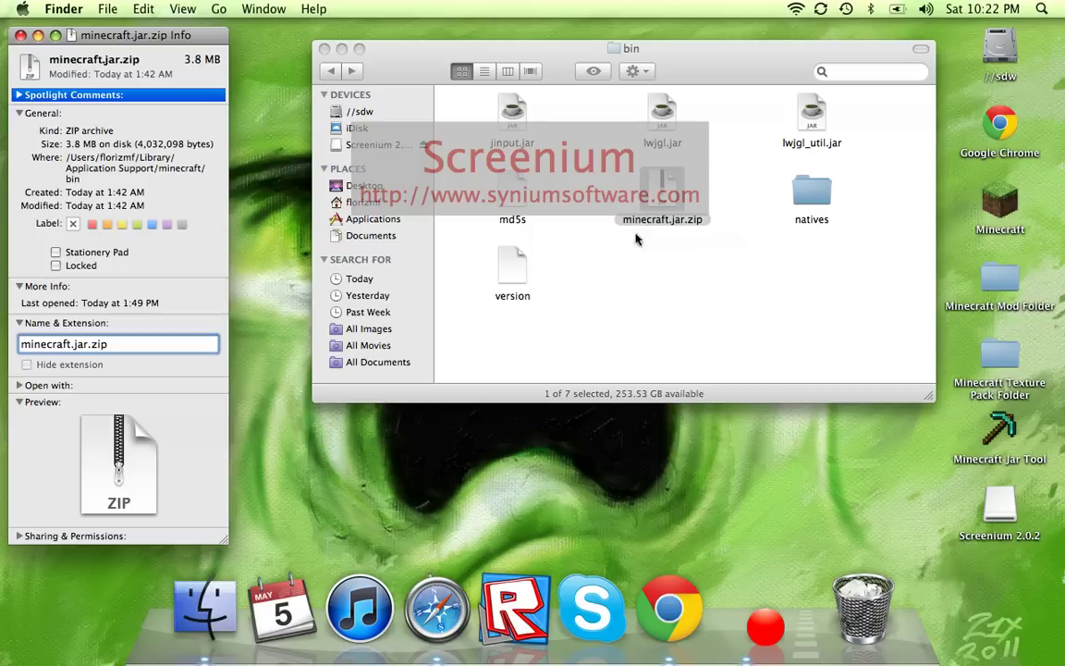
left_click(18, 37)
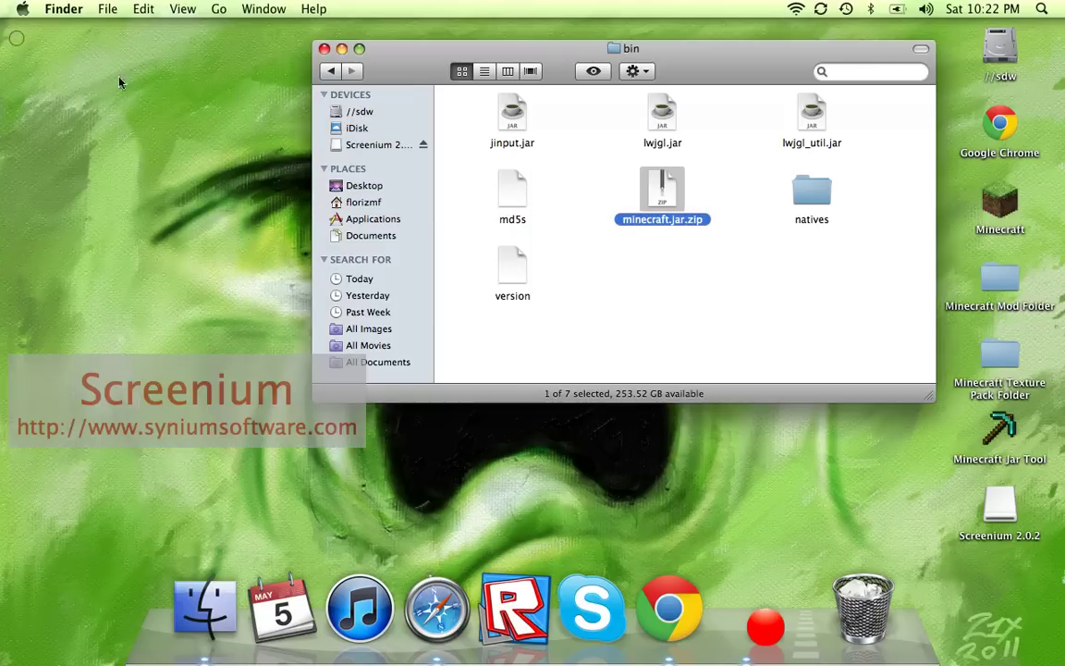
Unarchive minecraft.jar.zip and Clean Up the bin folder's icons into the grid
double_click(661, 194)
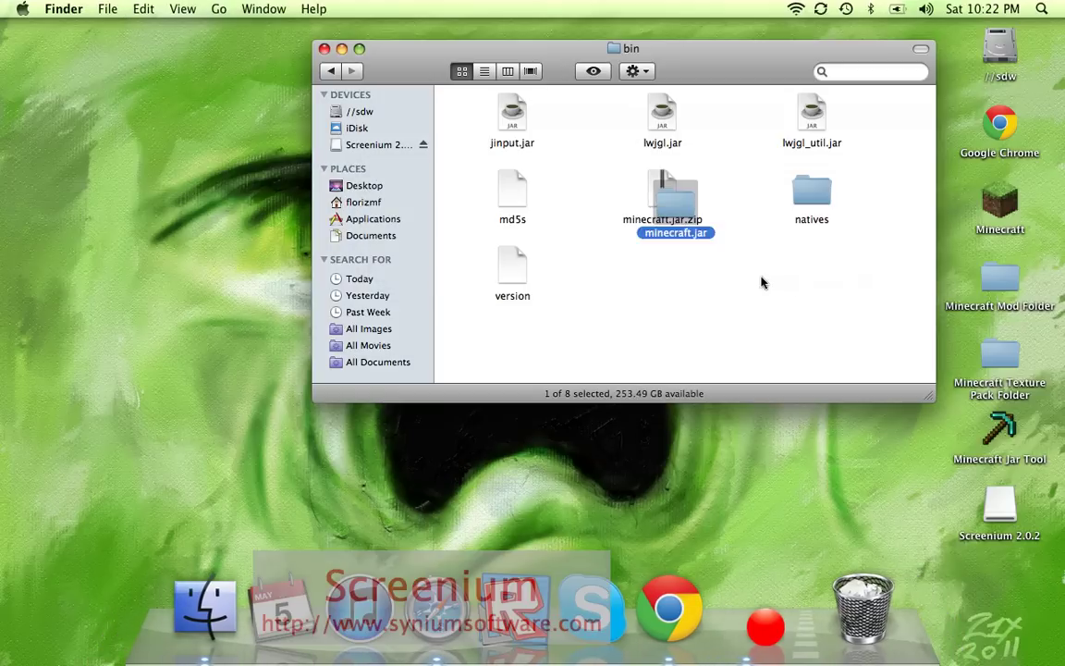
right_click(760, 276)
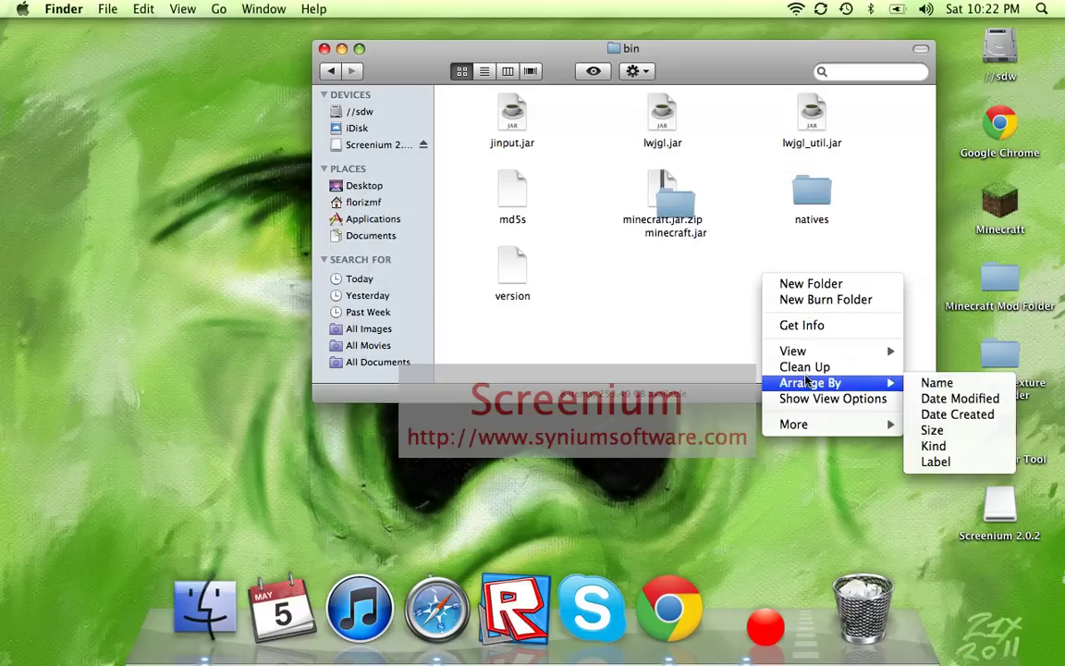
left_click(806, 368)
right_click(755, 244)
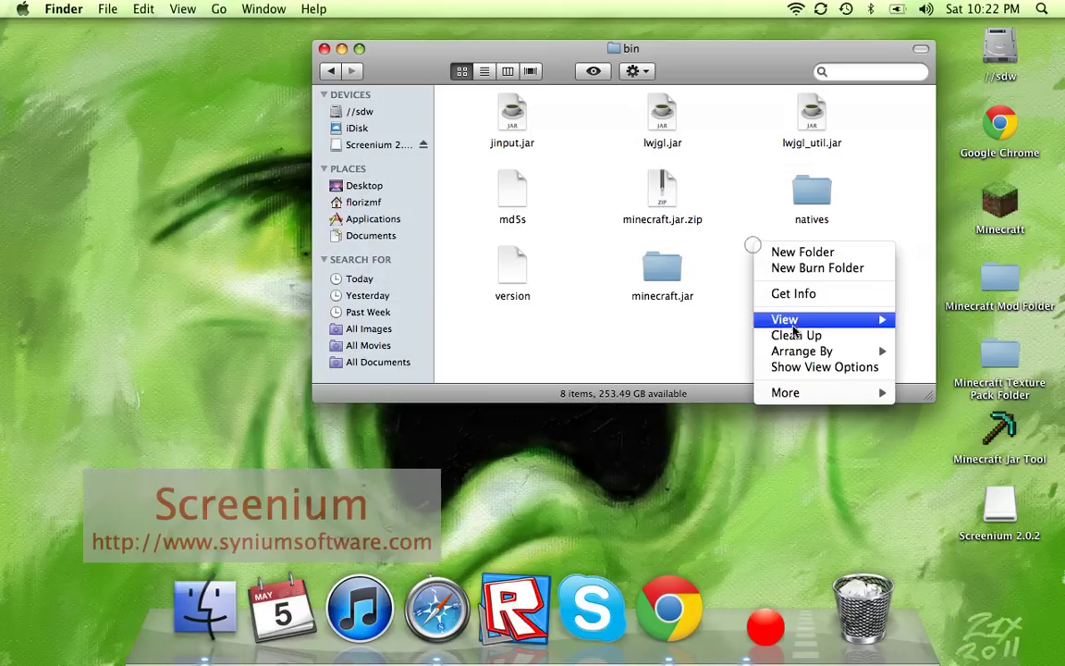
right_click(739, 263)
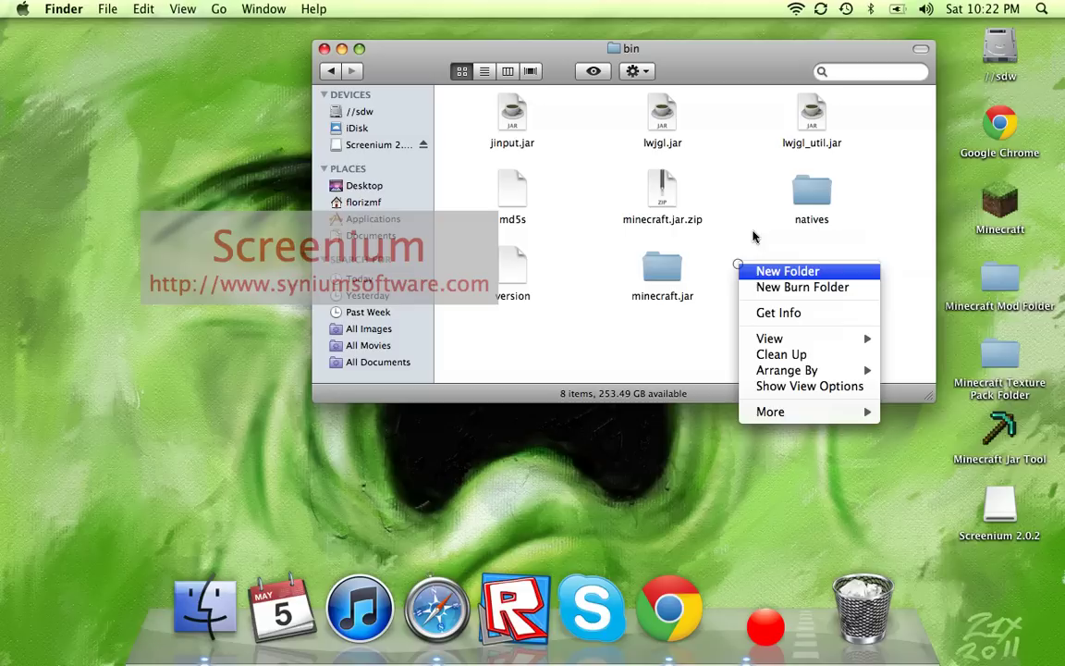
left_click(781, 355)
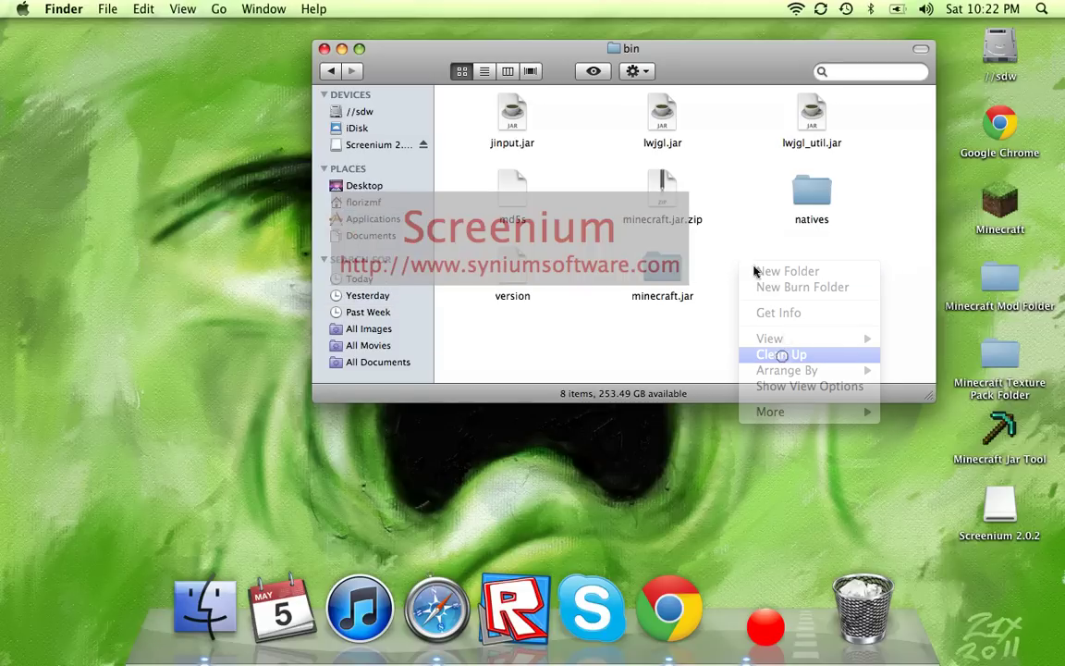
Open the extracted minecraft.jar folder and arrange its 1,050 items by Kind
double_click(667, 273)
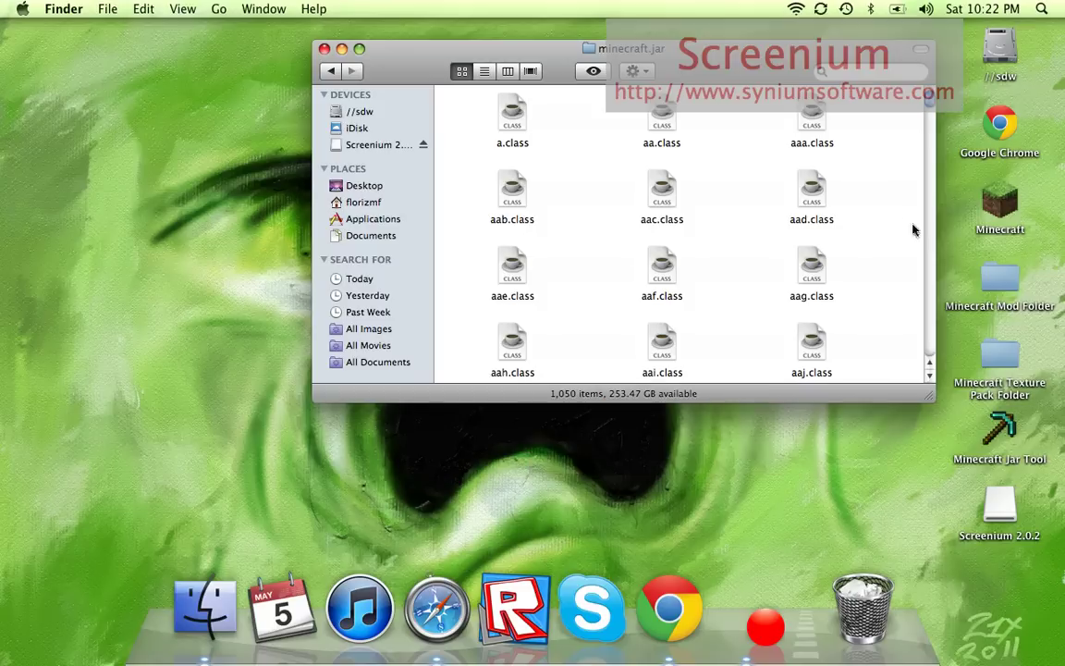
right_click(601, 128)
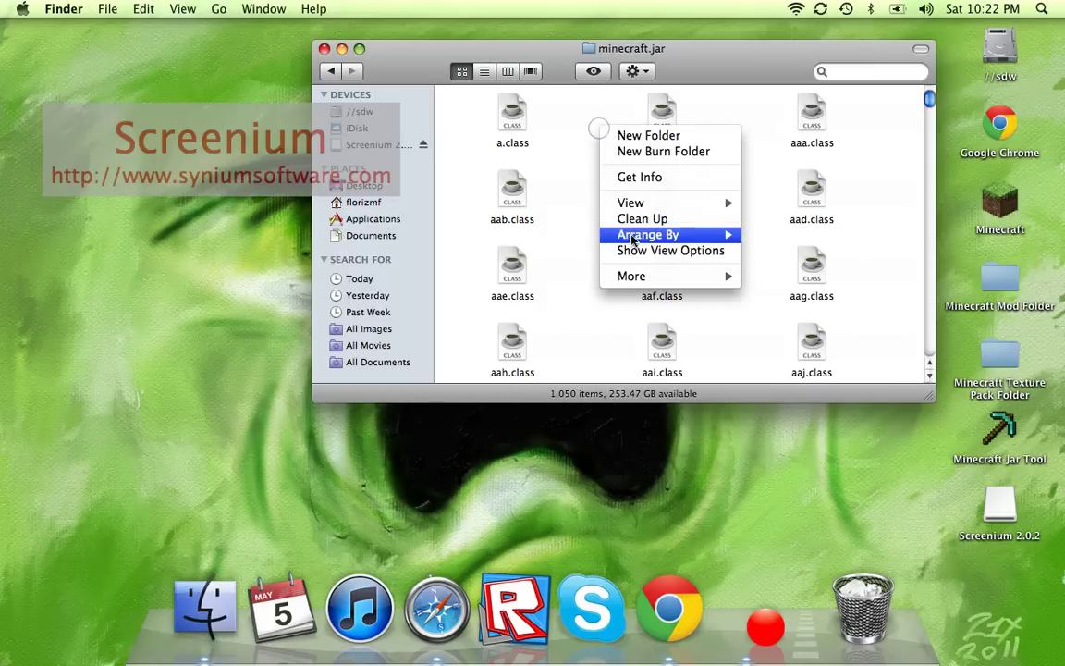
mouse_move(644, 238)
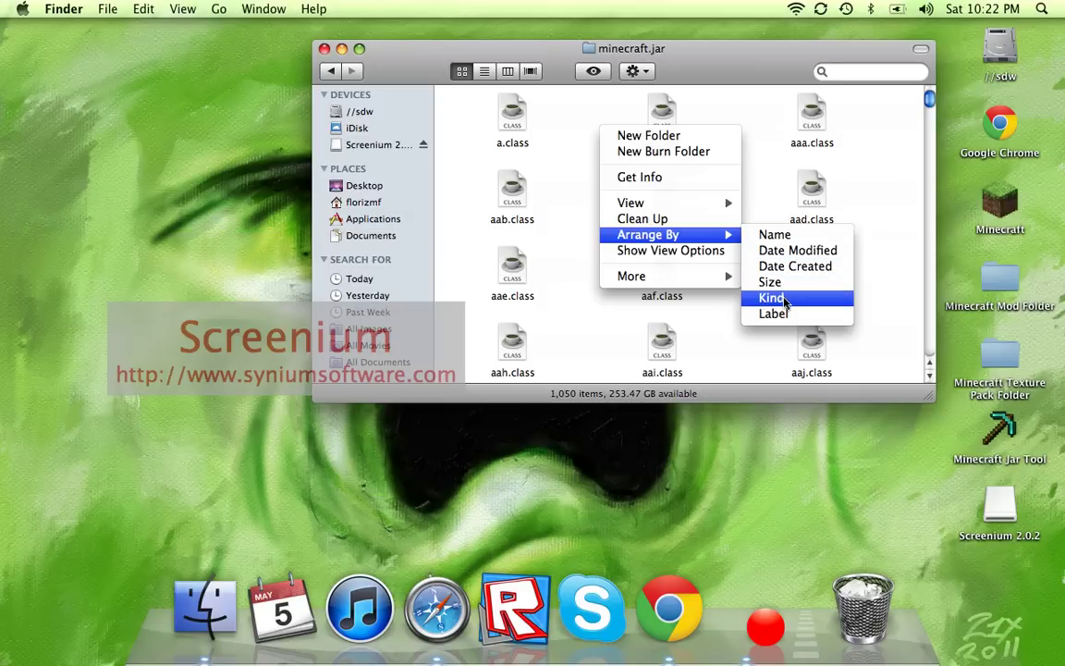
left_click(773, 298)
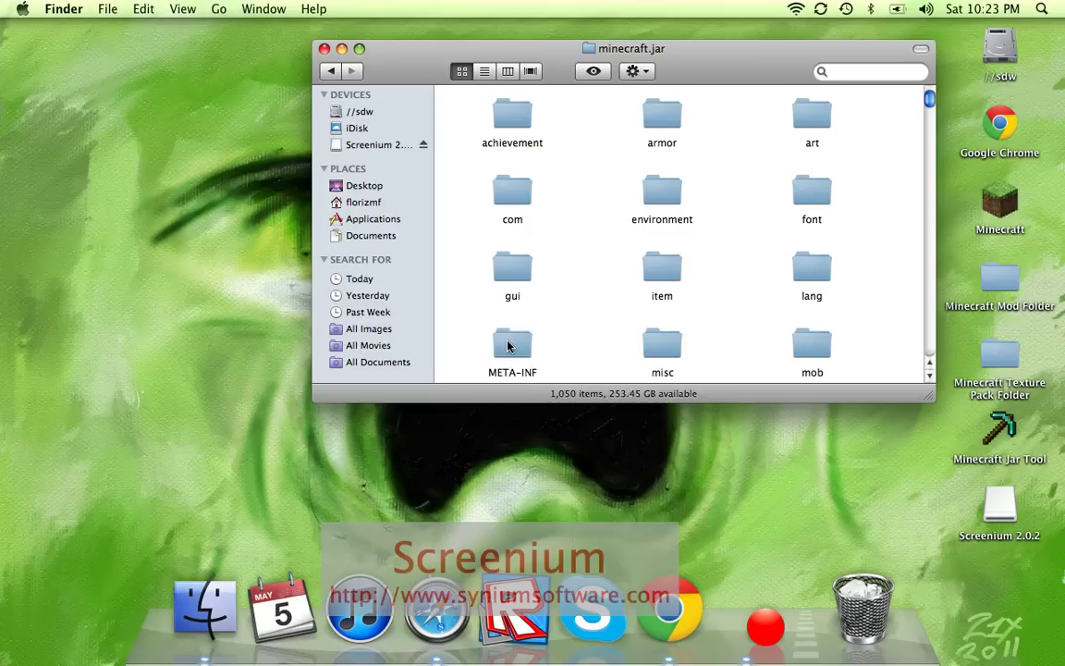
Drag the META-INF folder from minecraft.jar into the Trash
left_click(508, 345)
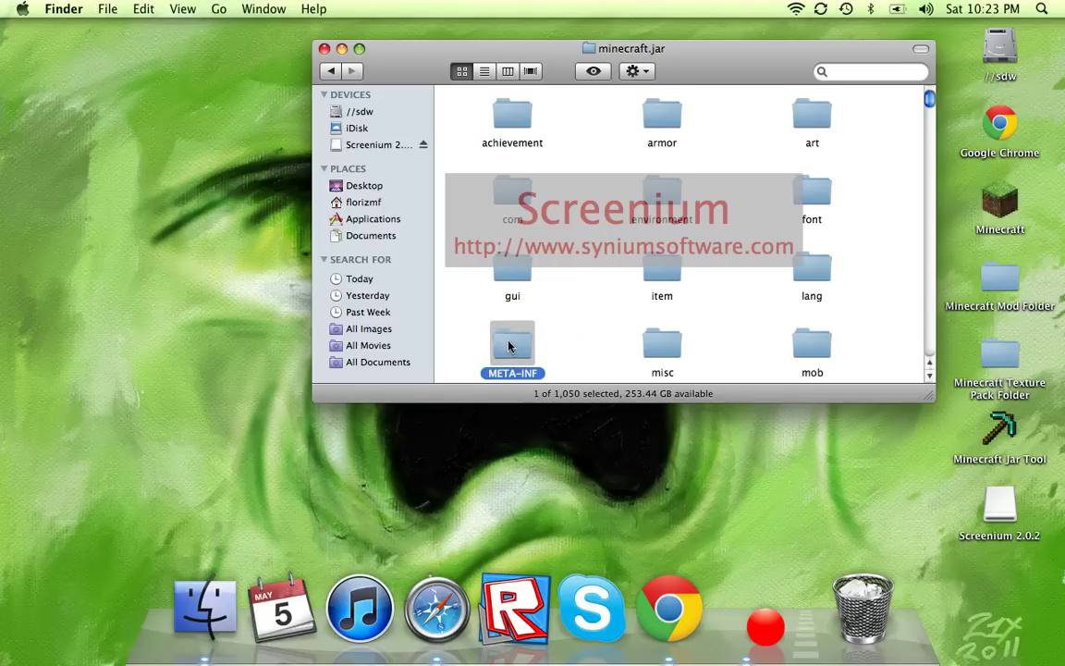
mouse_move(520, 343)
left_mouse_down()
mouse_move(541, 305)
mouse_move(472, 307)
mouse_move(609, 351)
mouse_move(892, 532)
mouse_move(863, 599)
left_mouse_up()
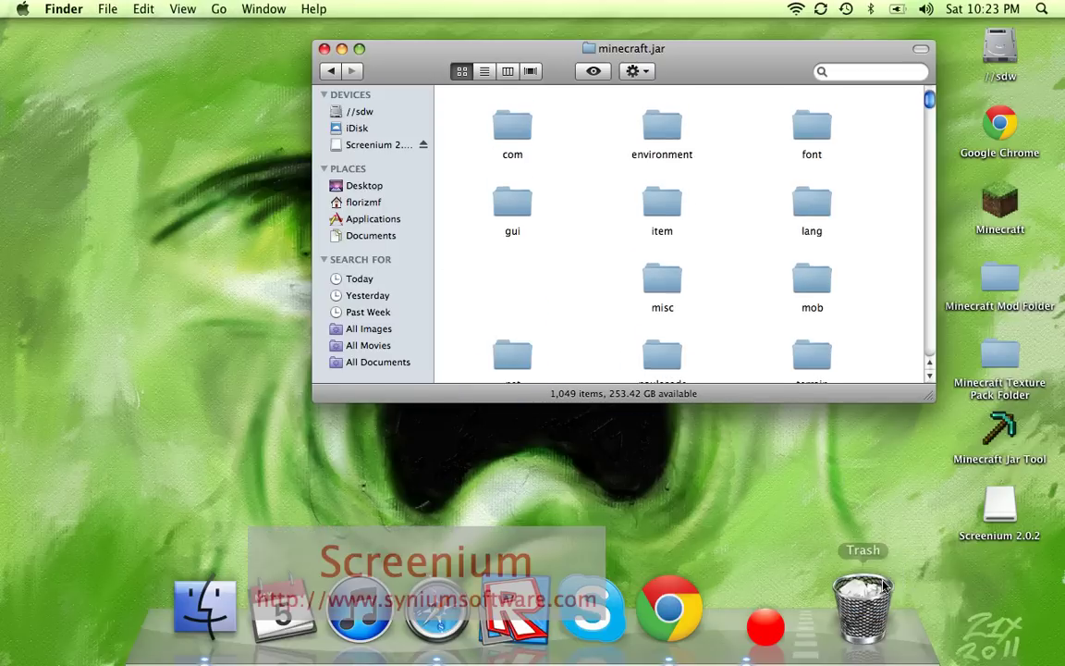
scroll(510, 277, "up", 2)
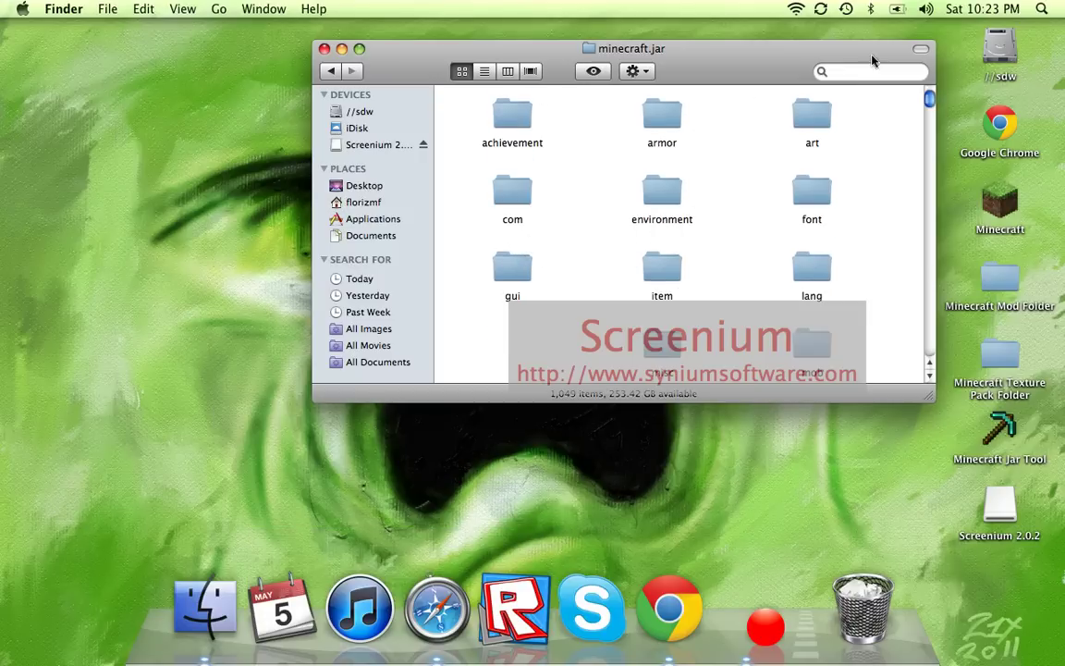
Search for META-INF in minecraft.jar and across the Mac, then clear the search
left_click(832, 71)
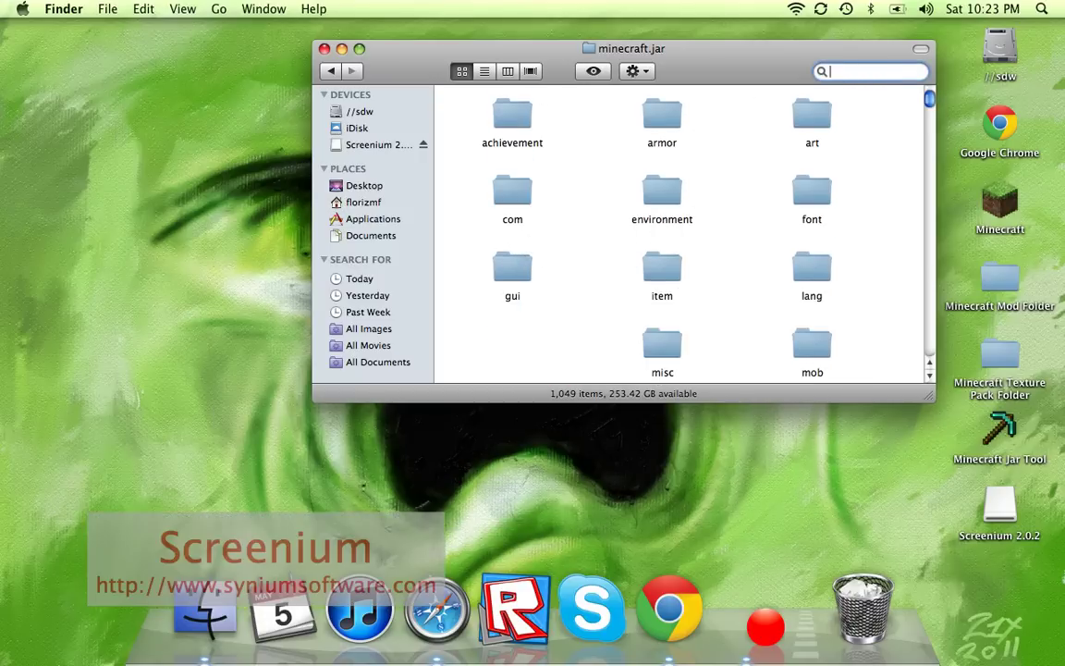
type("META")
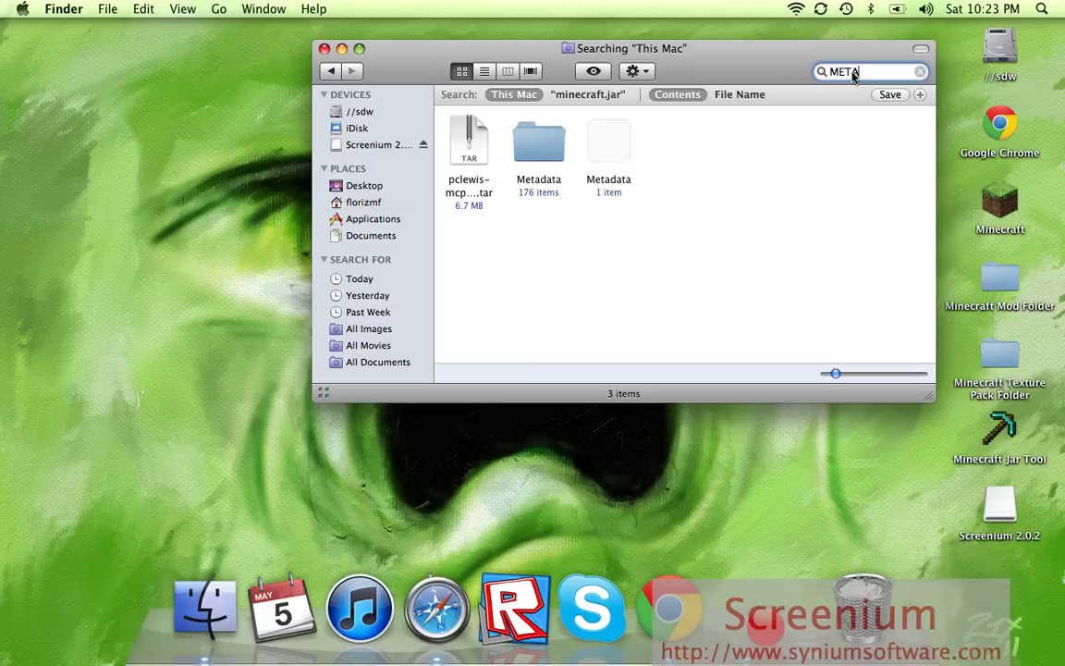
type("-INF")
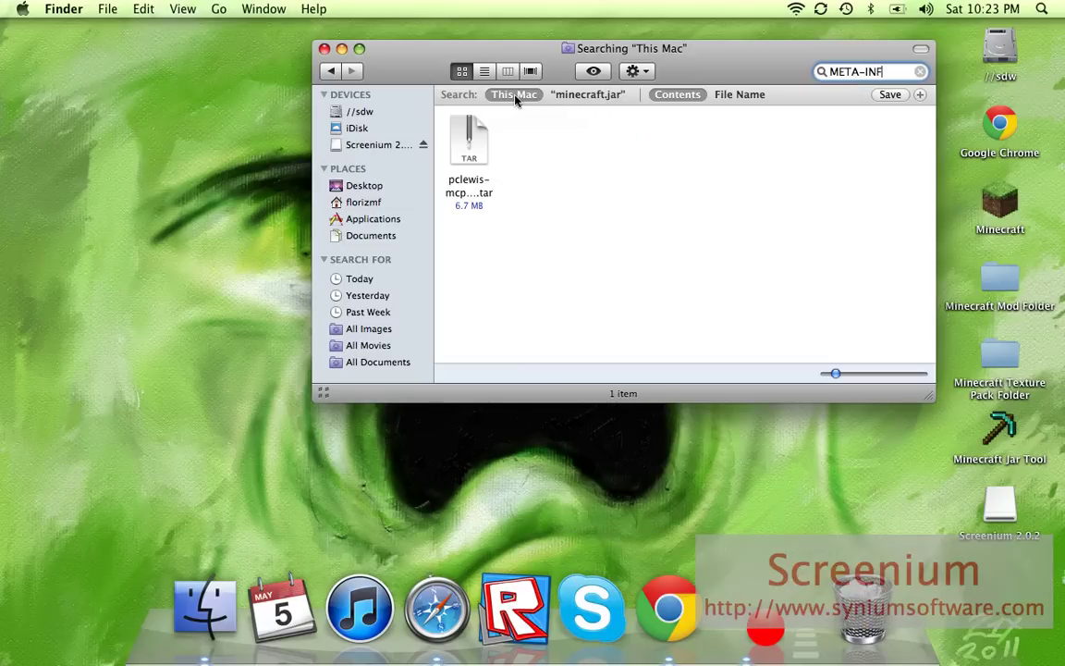
left_click(581, 98)
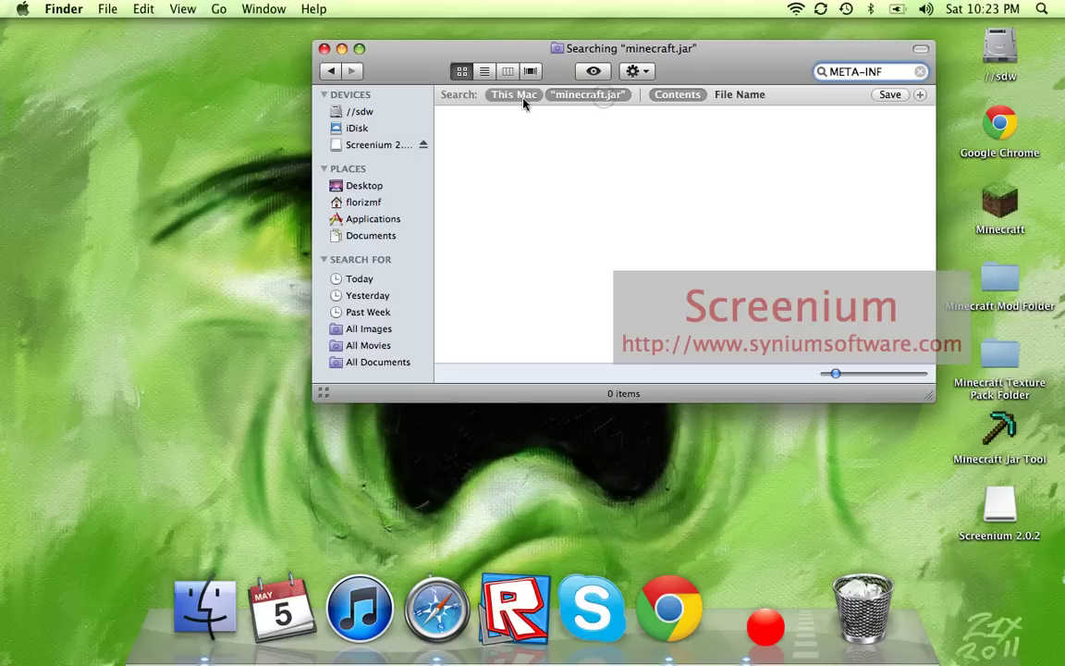
left_click(514, 94)
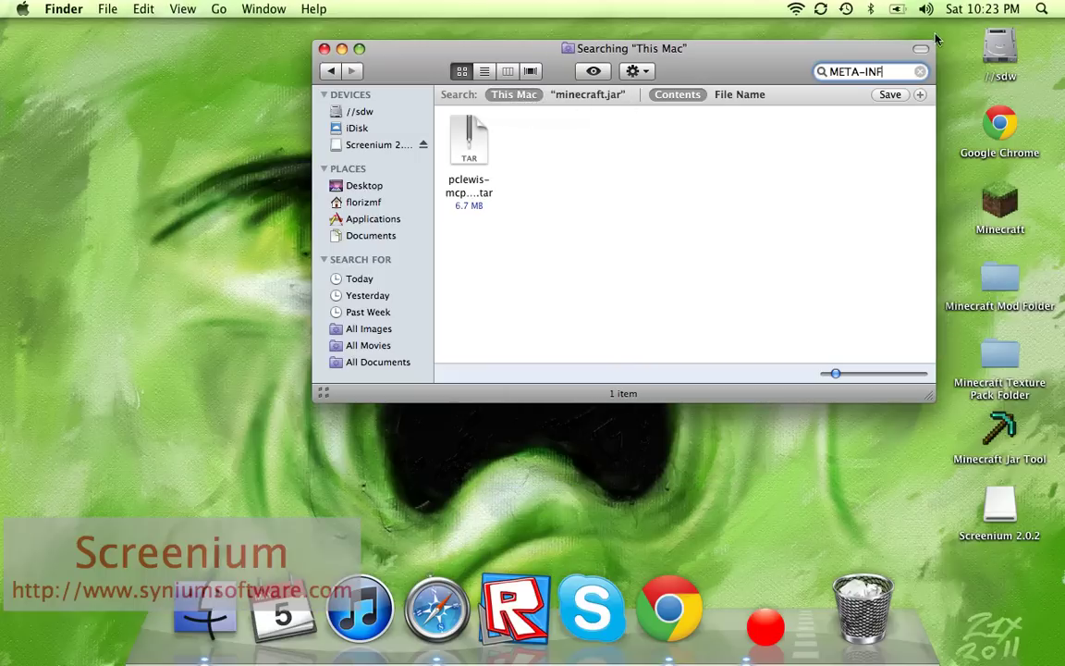
key("BackSpace")
key("BackSpace")
key("BackSpace")
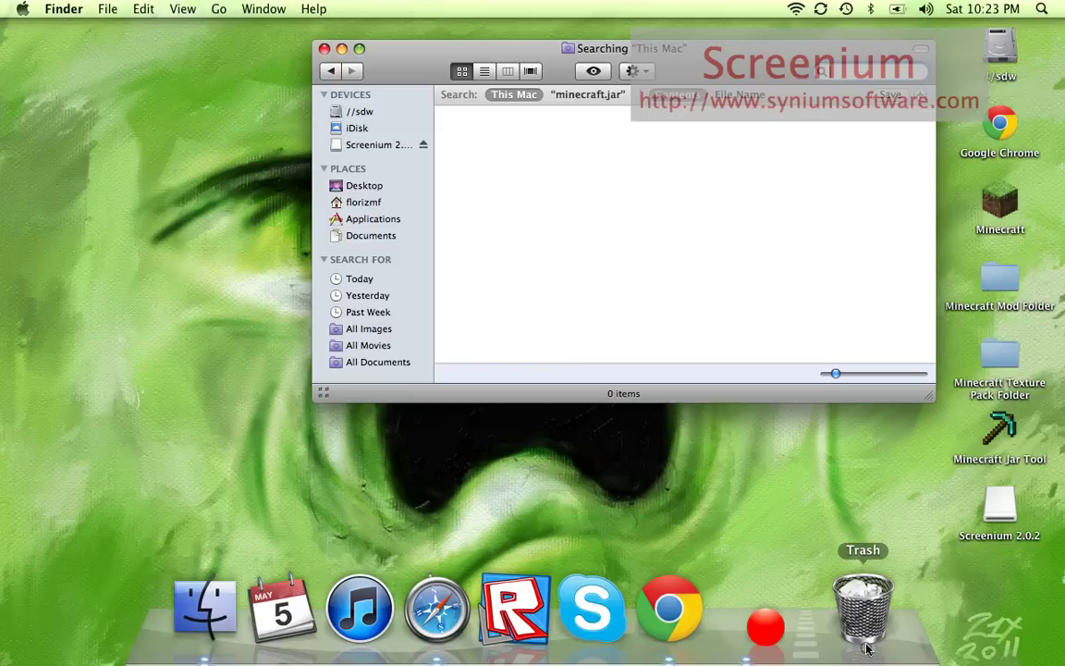
Check the Trash for META-INF, close it, and return to minecraft.jar
left_click(863, 609)
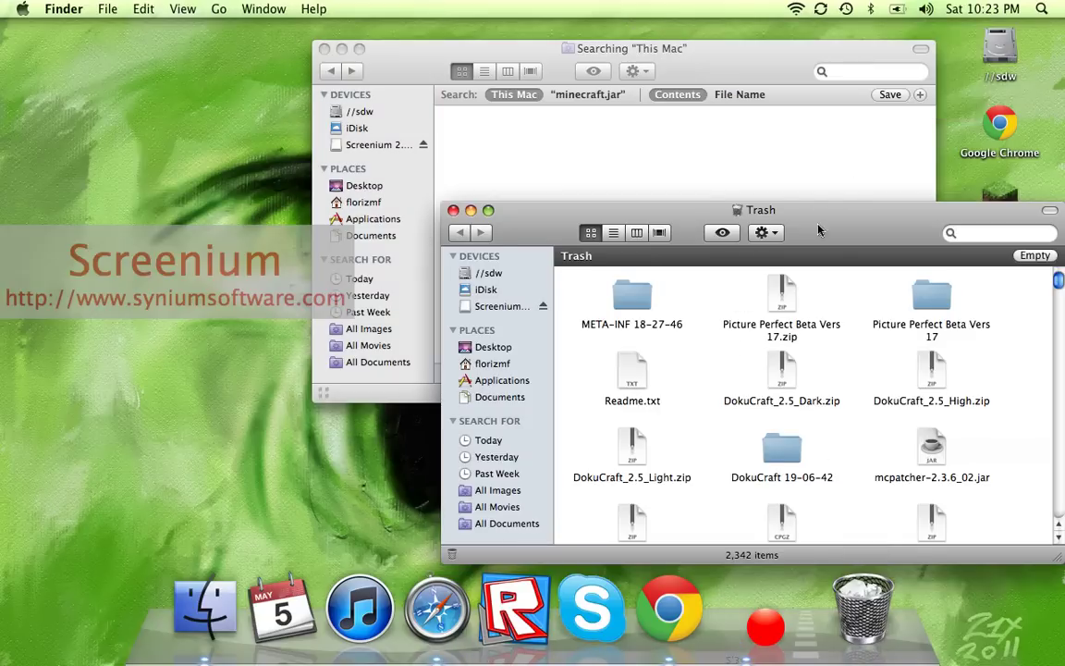
left_click_drag(736, 210, 704, 197)
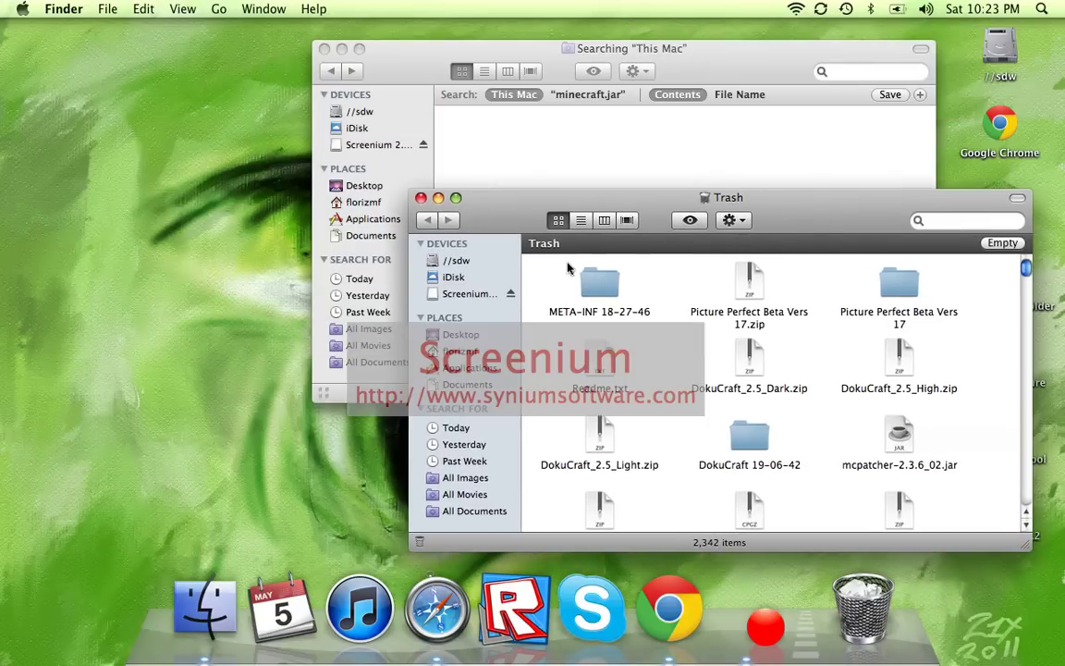
left_click(421, 199)
left_click(330, 70)
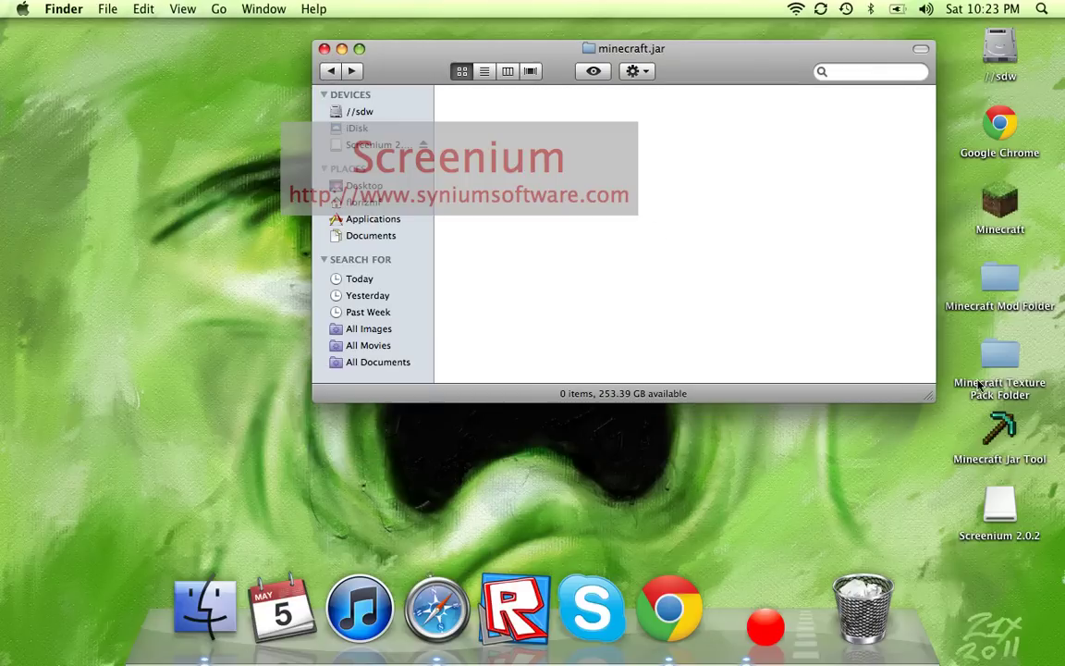
Open the TooManyItems2012_03_30_1 folder and copy all 23 of its files
left_click_drag(811, 45, 690, 46)
left_click(865, 166)
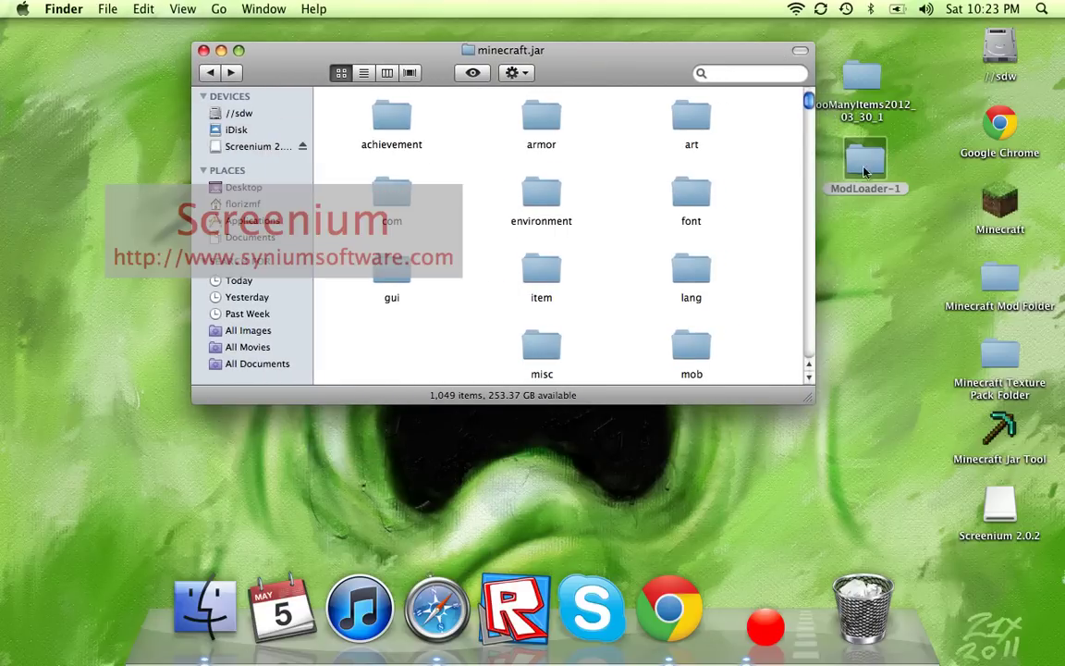
double_click(867, 85)
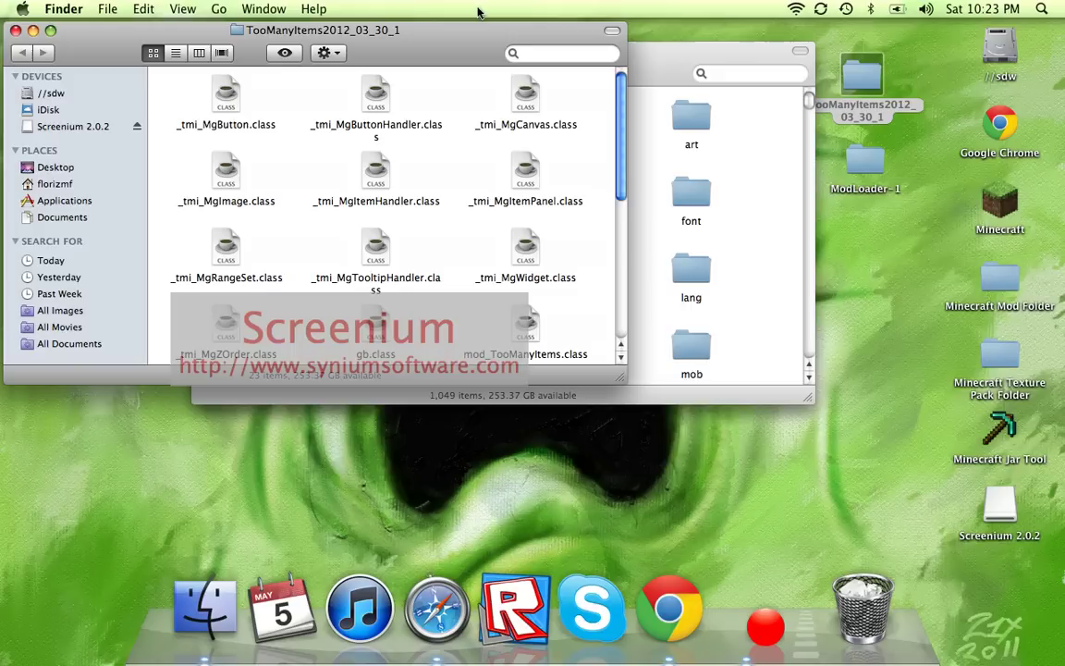
left_click_drag(454, 13, 735, 32)
mouse_move(450, 95)
left_mouse_down()
mouse_move(615, 66)
mouse_move(954, 257)
mouse_move(826, 404)
left_mouse_up()
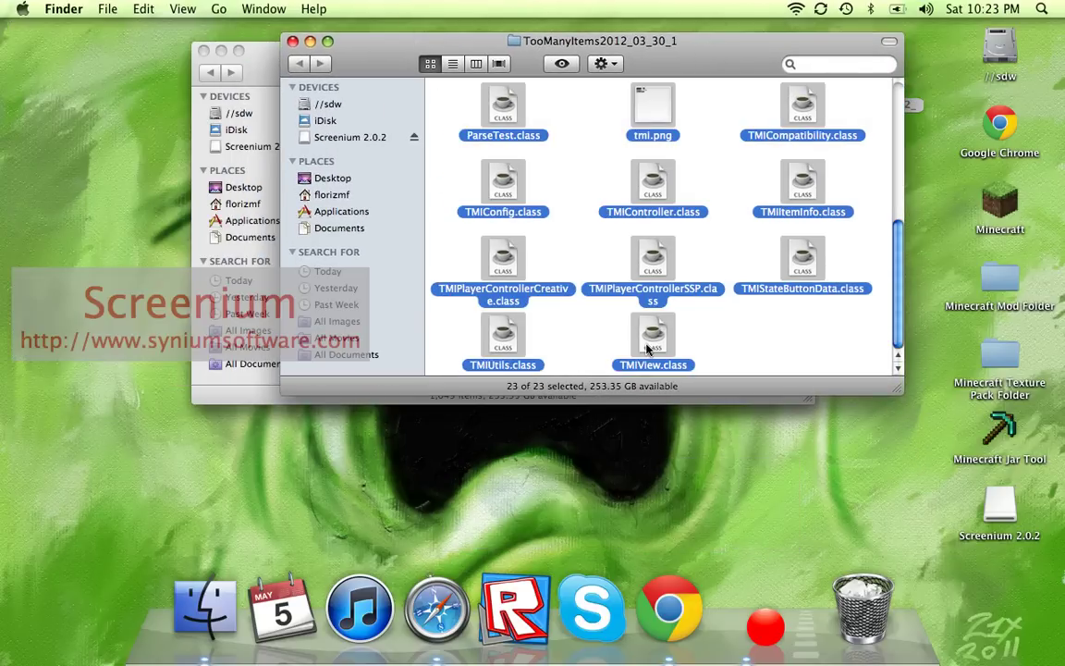
right_click(649, 288)
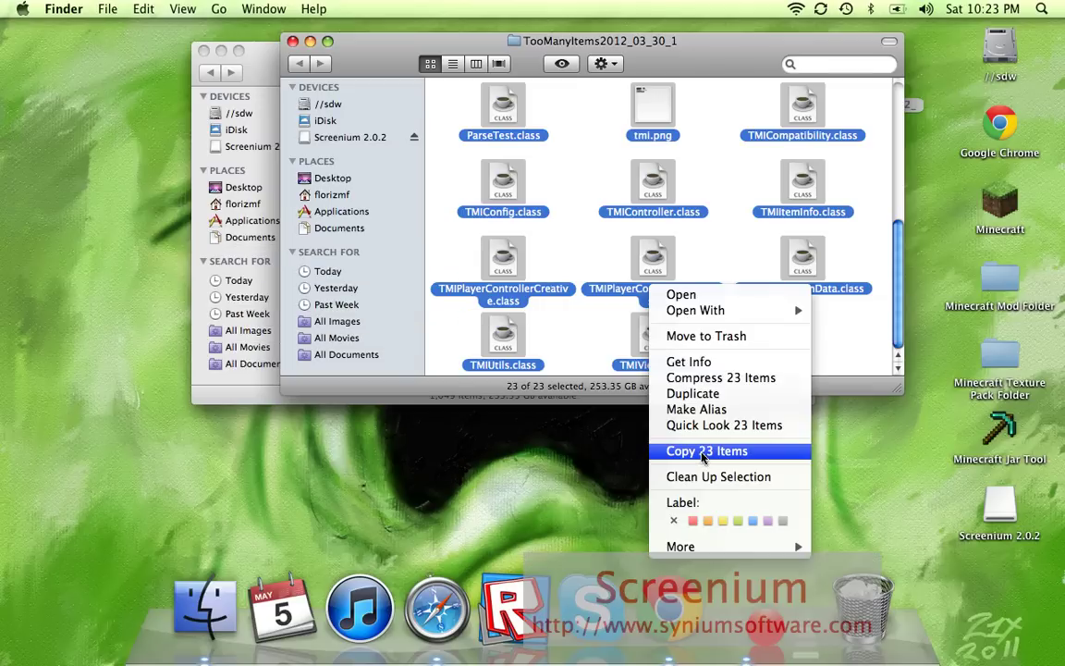
left_click(702, 451)
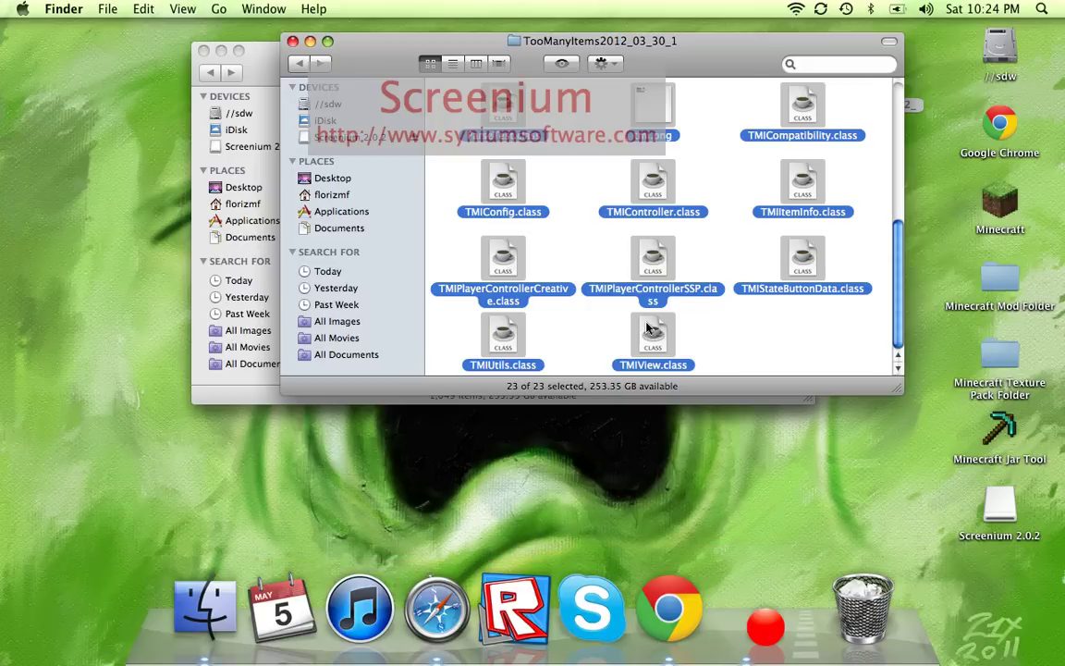
Paste the TooManyItems files into minecraft.jar, replacing the existing gb.class
left_click(293, 43)
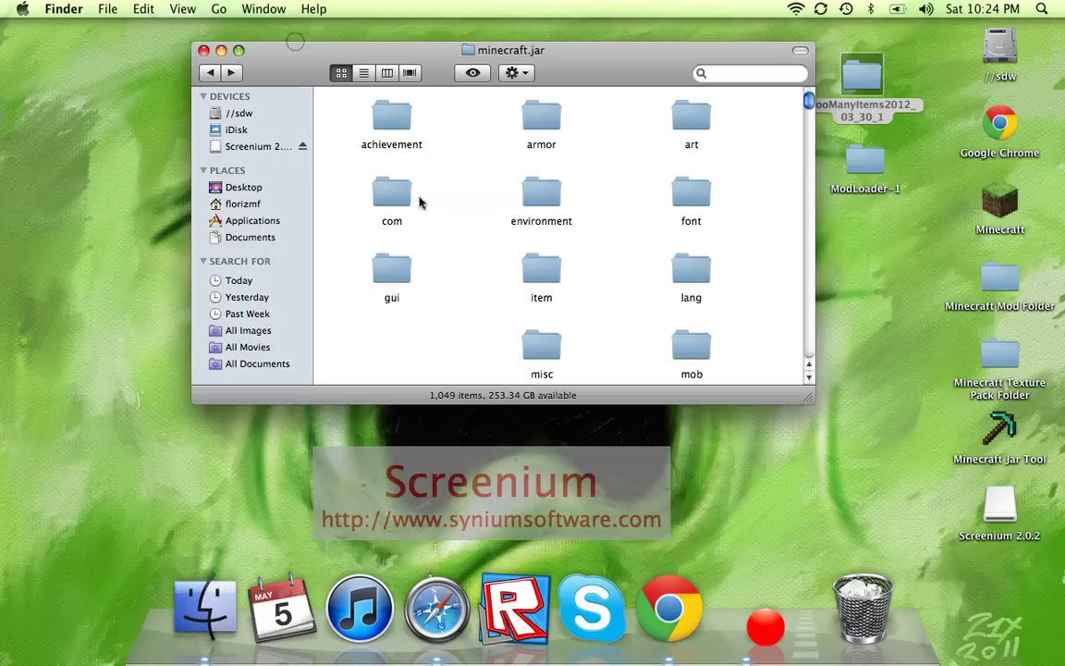
right_click(389, 345)
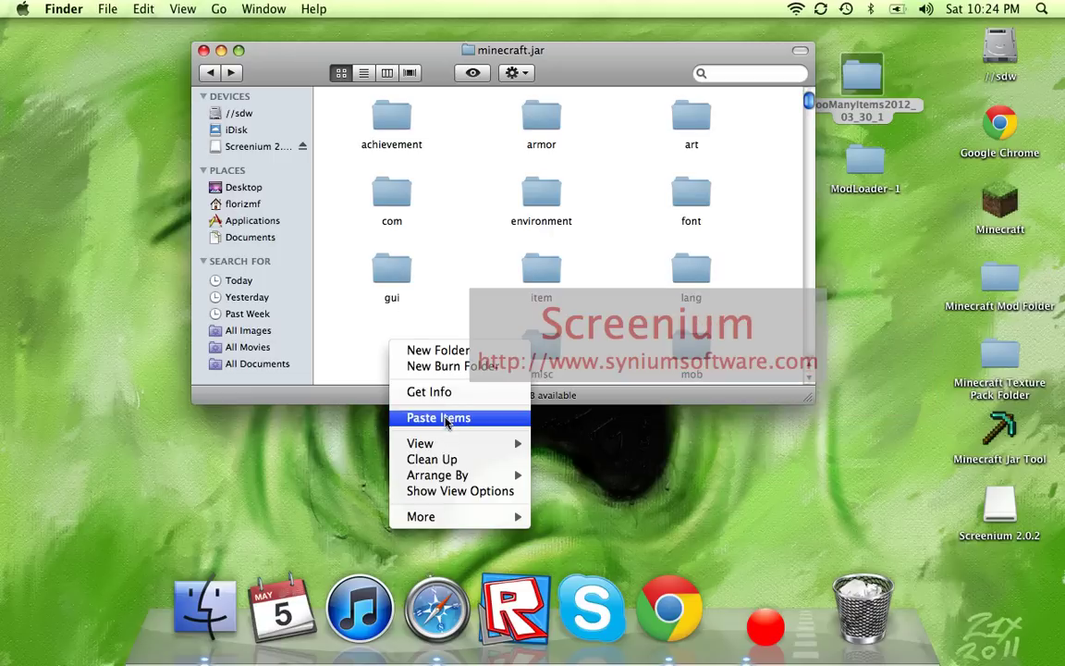
left_click(447, 421)
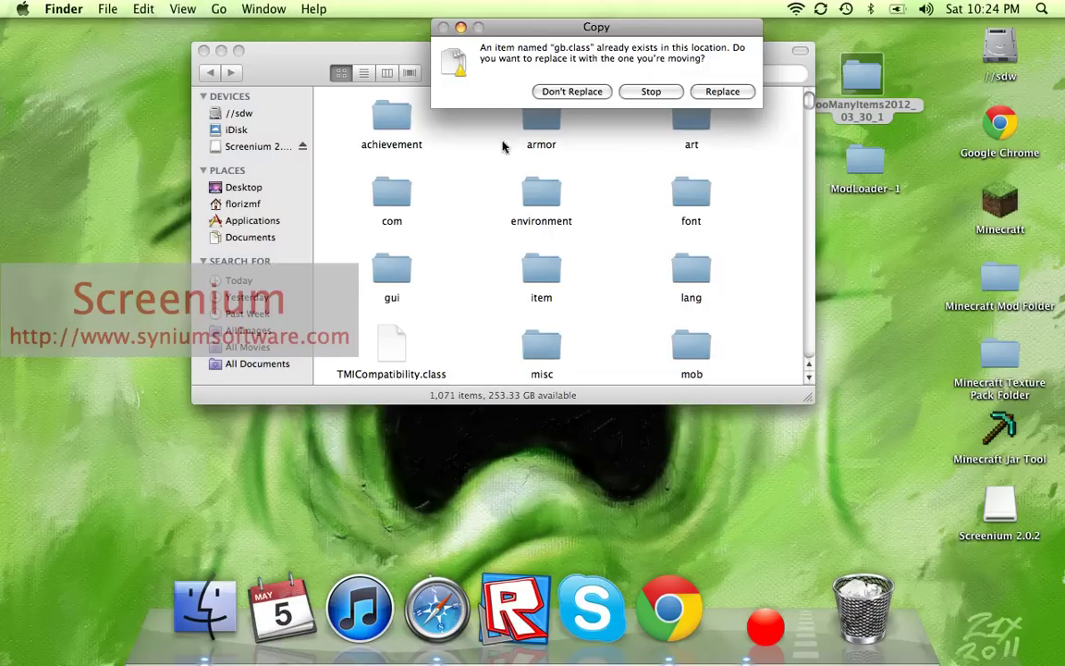
left_click(713, 91)
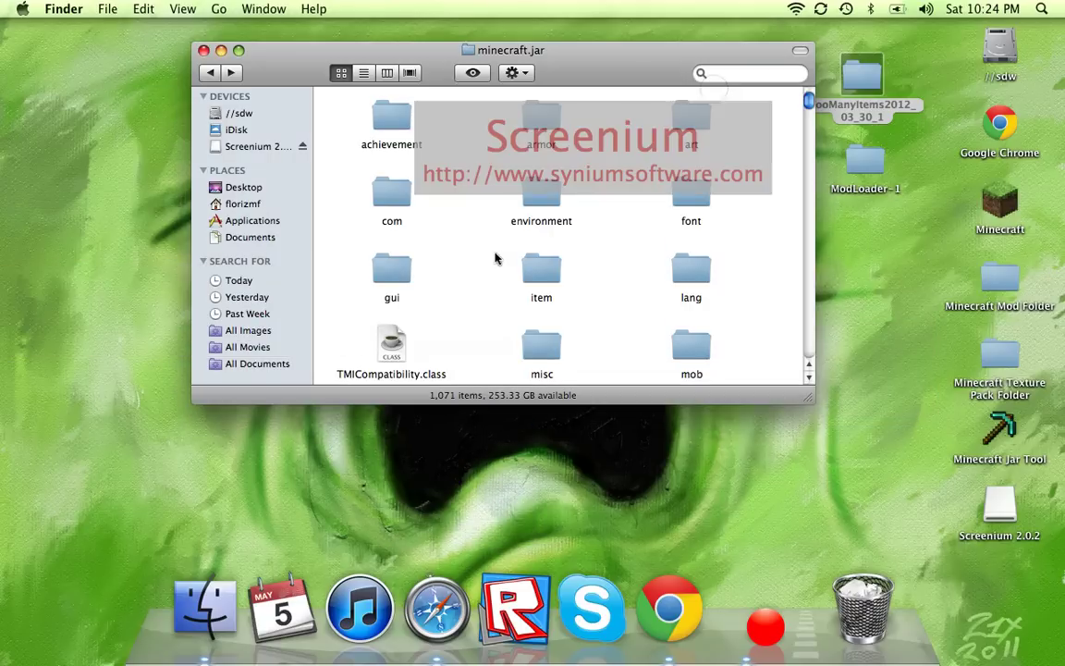
Clean Up minecraft.jar's icons into name order and shift its window up-left
right_click(474, 299)
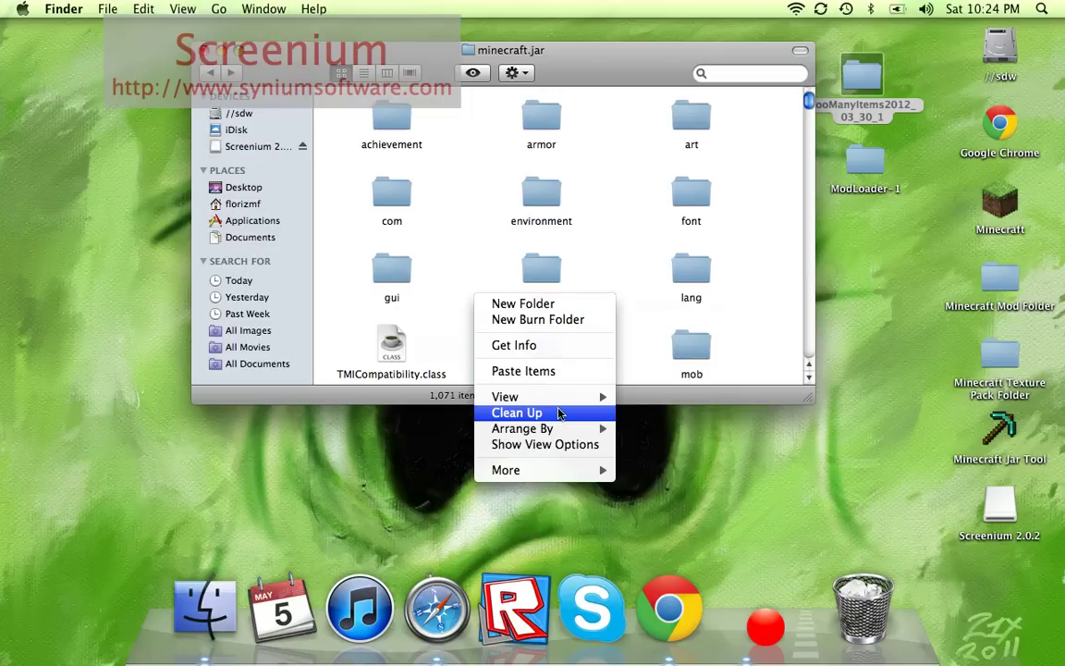
left_click(558, 413)
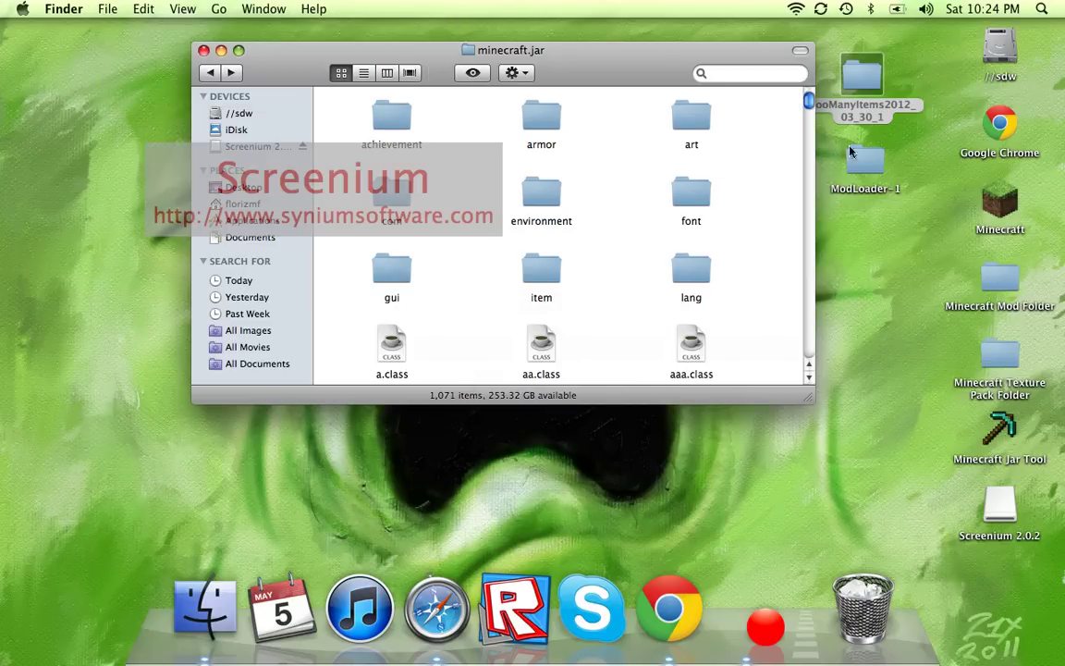
left_click_drag(644, 80, 572, 71)
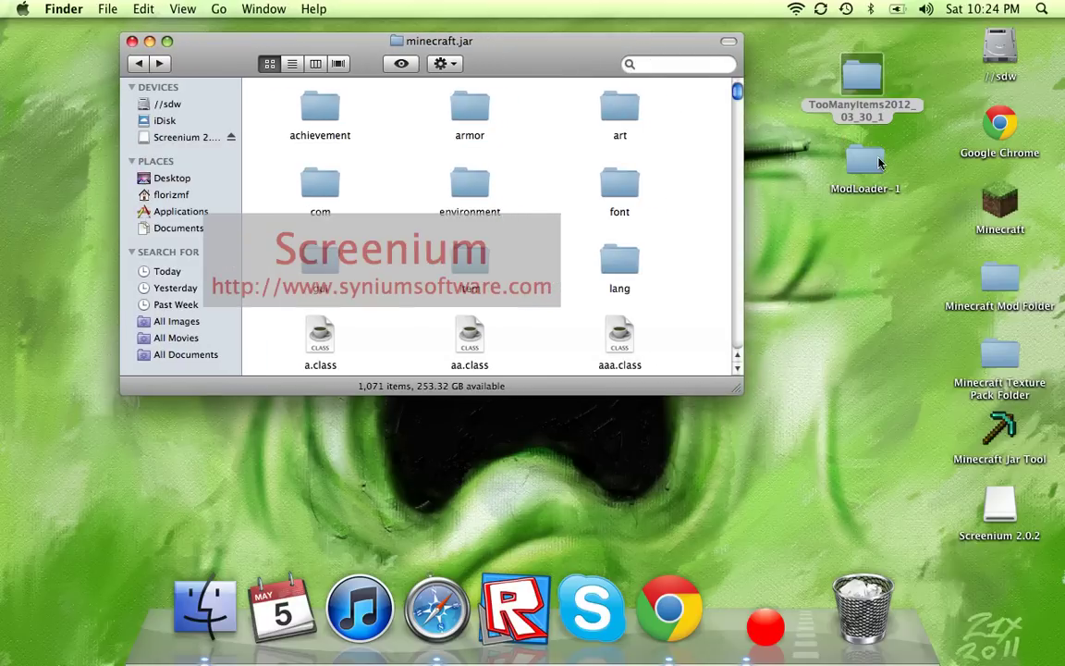
Open the ModLoader-1 folder and position its window beside minecraft.jar
double_click(870, 163)
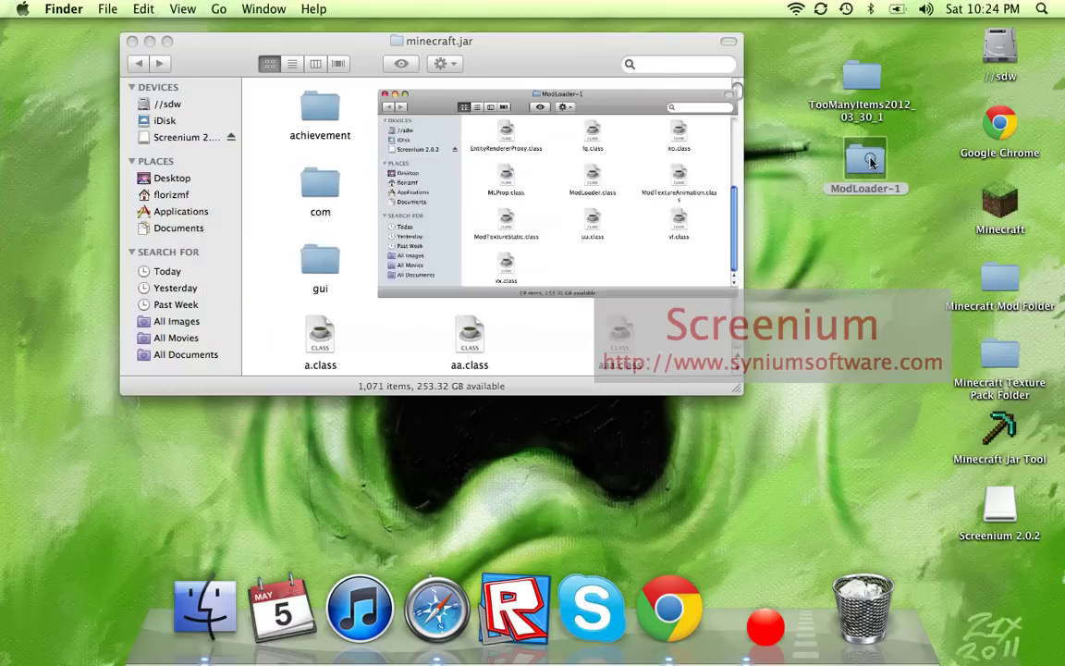
left_click_drag(403, 71, 673, 100)
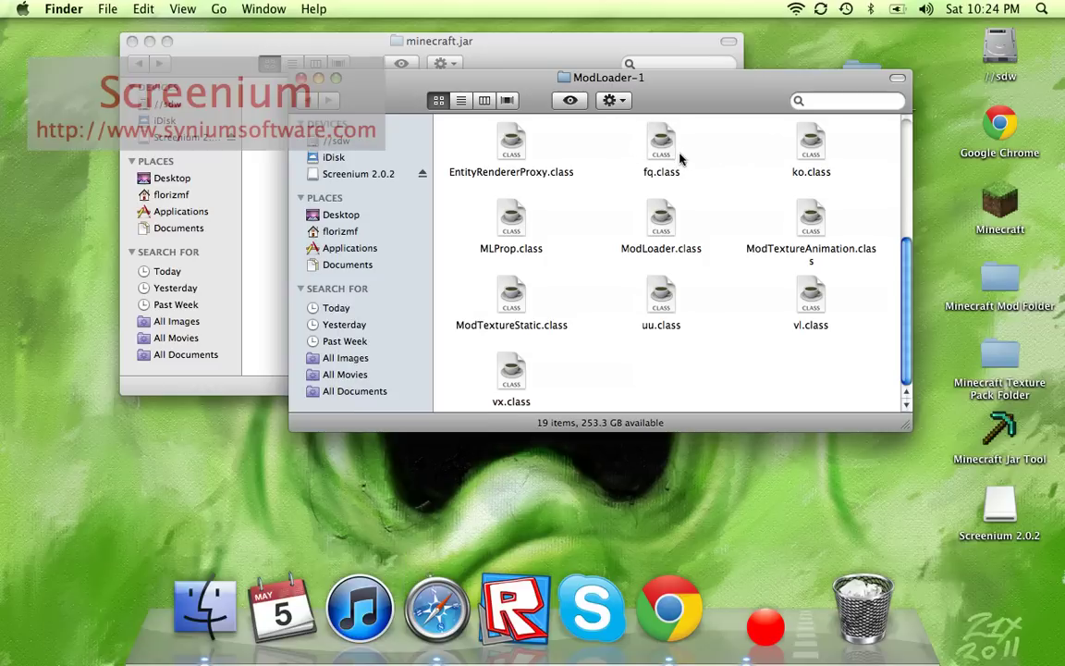
scroll(519, 229, "up", 5)
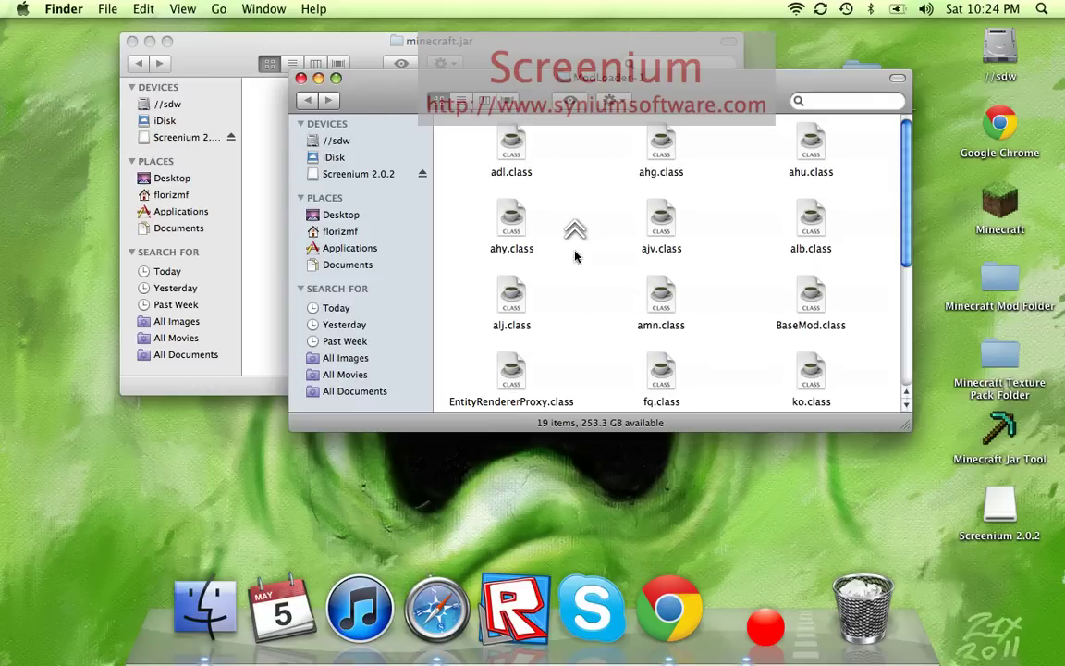
mouse_move(678, 81)
left_mouse_down()
mouse_move(592, 272)
mouse_move(731, 99)
mouse_move(638, 30)
mouse_move(655, 34)
mouse_move(571, 45)
left_mouse_up()
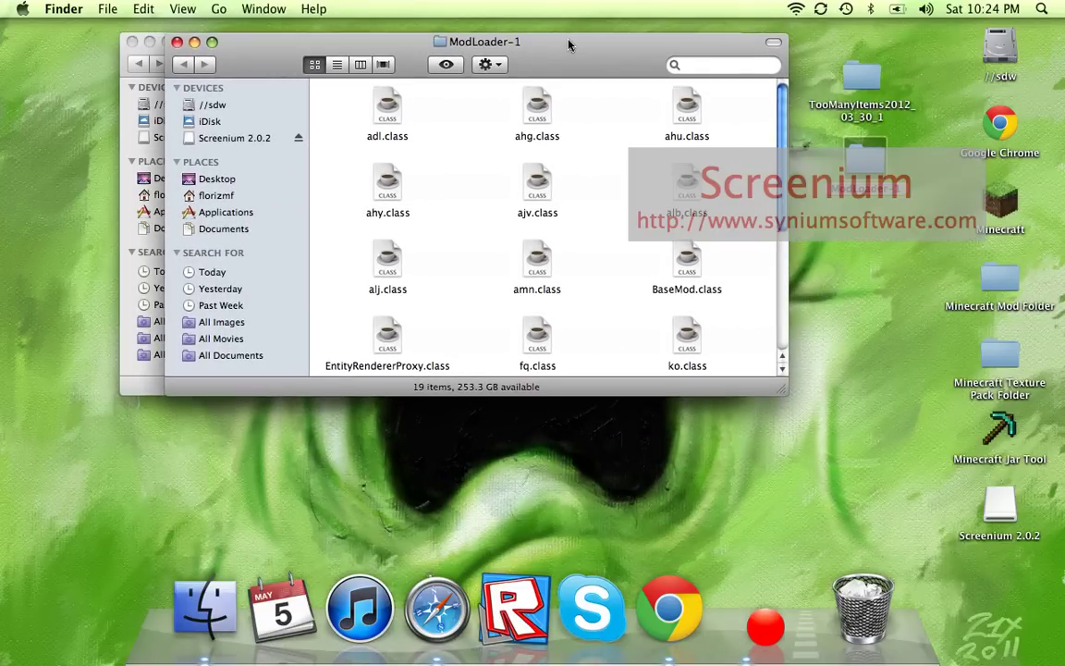
left_click_drag(571, 44, 677, 58)
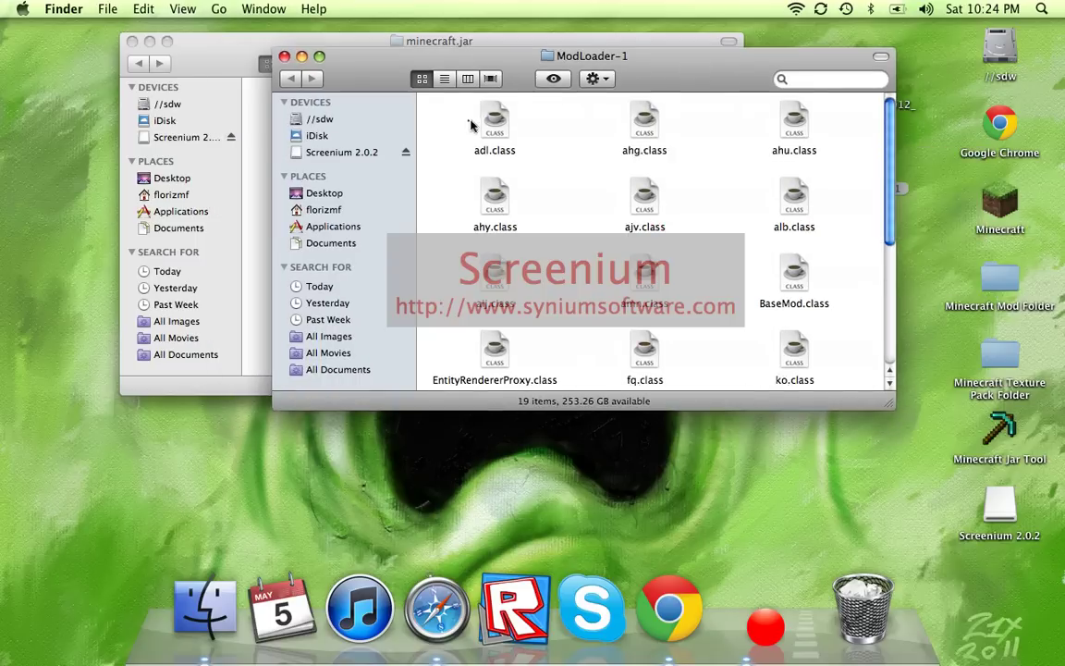
Select and copy all 19 ModLoader-1 class files
mouse_move(468, 120)
left_mouse_down()
mouse_move(864, 157)
mouse_move(856, 452)
left_mouse_up()
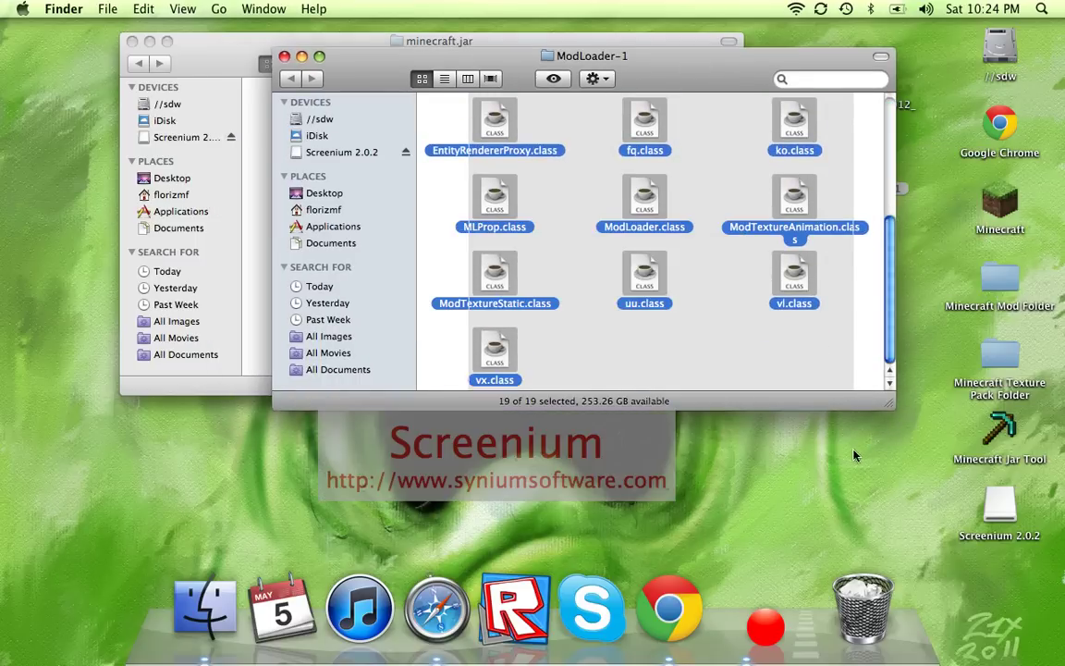
right_click(662, 269)
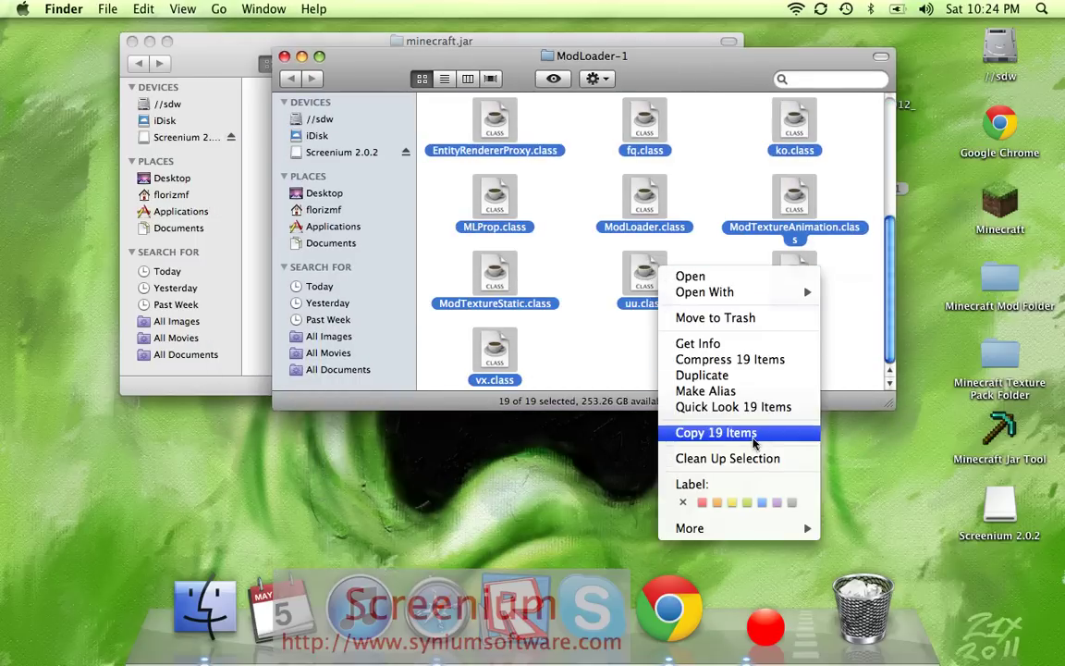
left_click(752, 436)
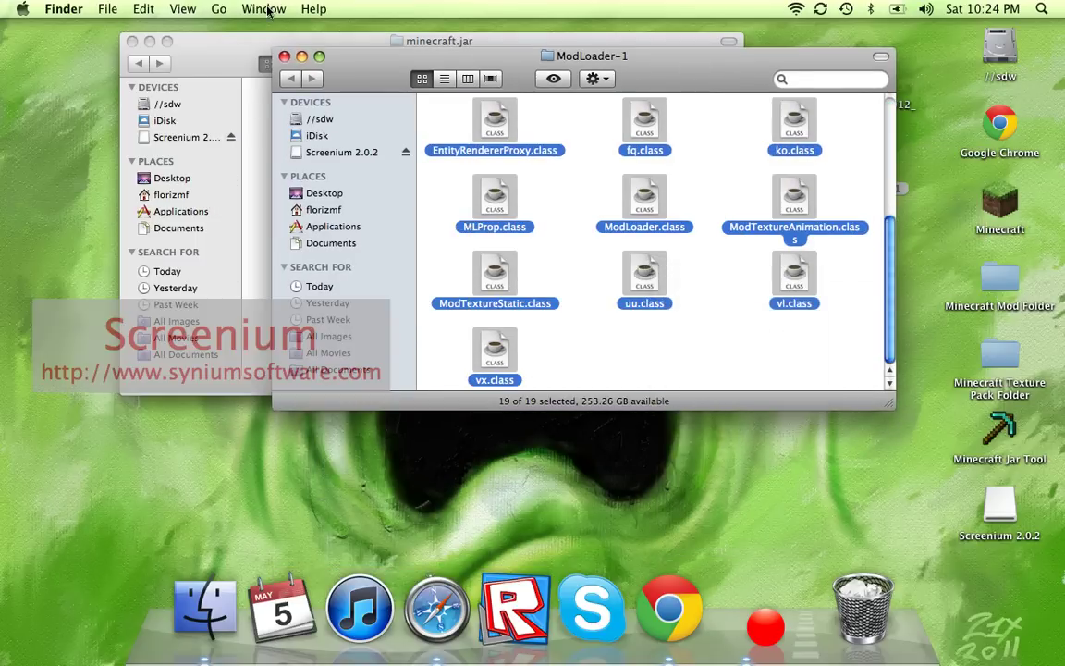
left_click(217, 53)
Paste the 19 ModLoader files into minecraft.jar, replacing all duplicates
right_click(396, 331)
left_click(453, 419)
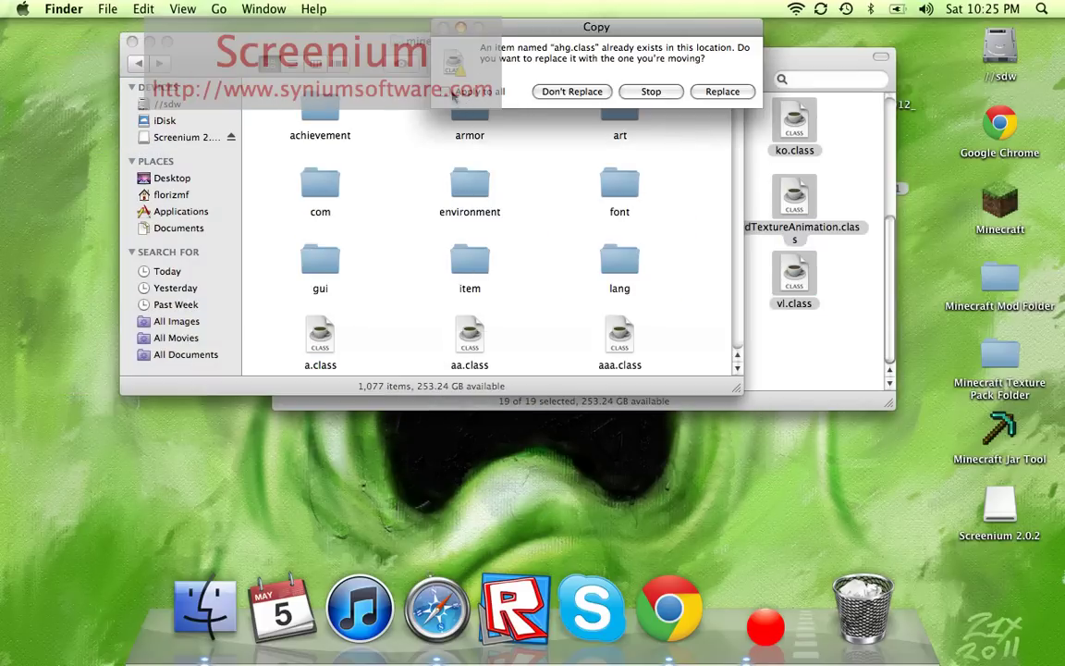
left_click(446, 91)
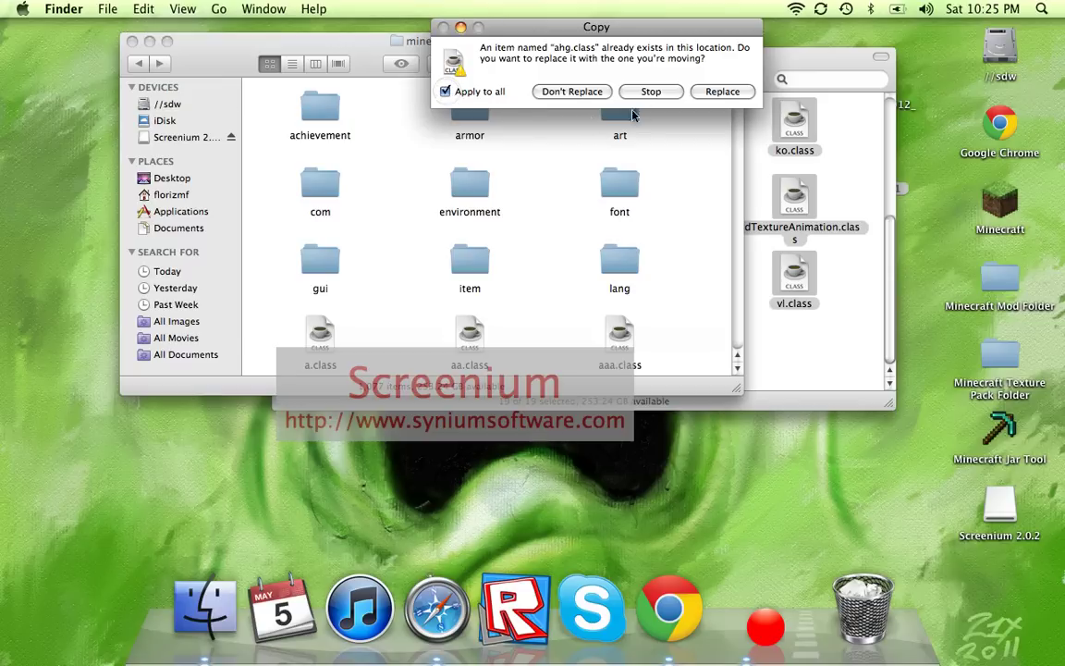
left_click(722, 91)
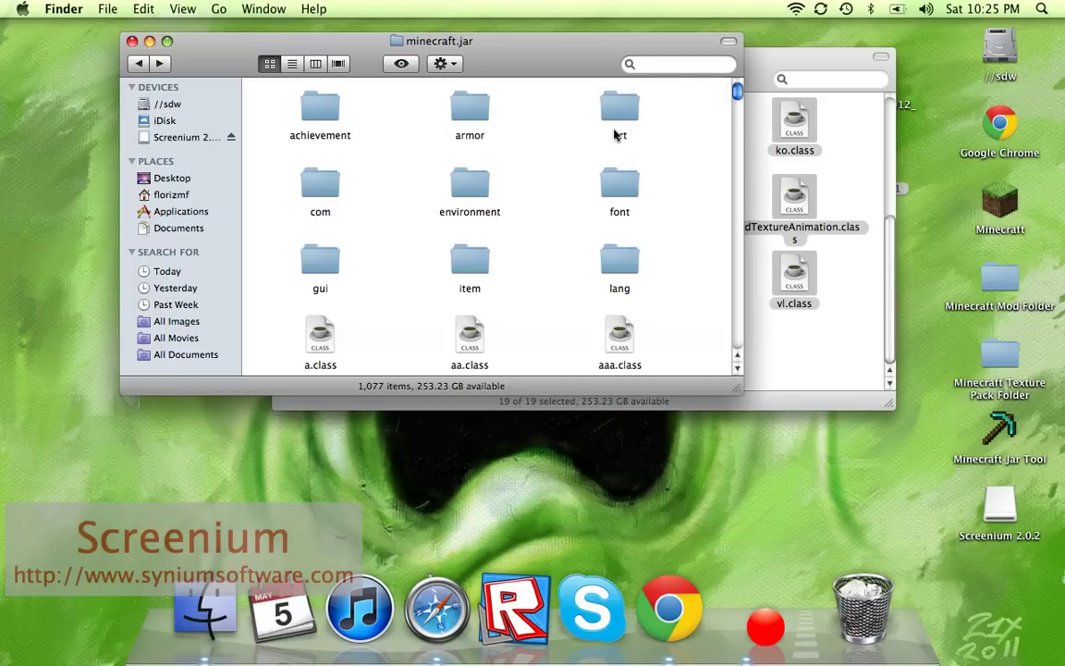
Clean up the minecraft.jar window's icons into name order
right_click(528, 117)
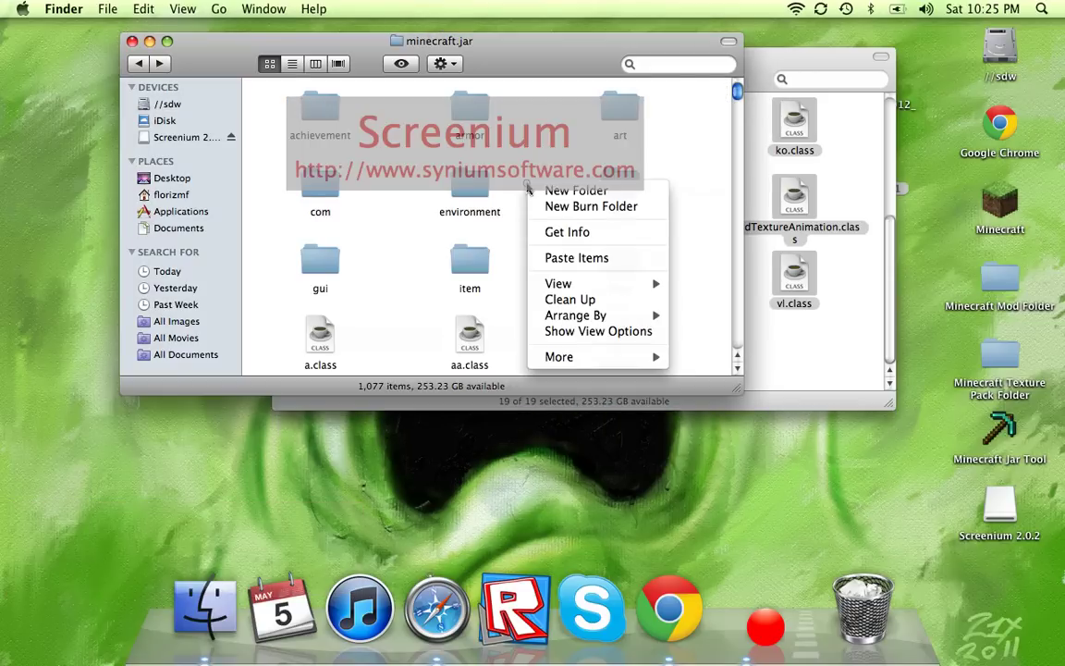
left_click(567, 295)
scroll(573, 222, "up", 2)
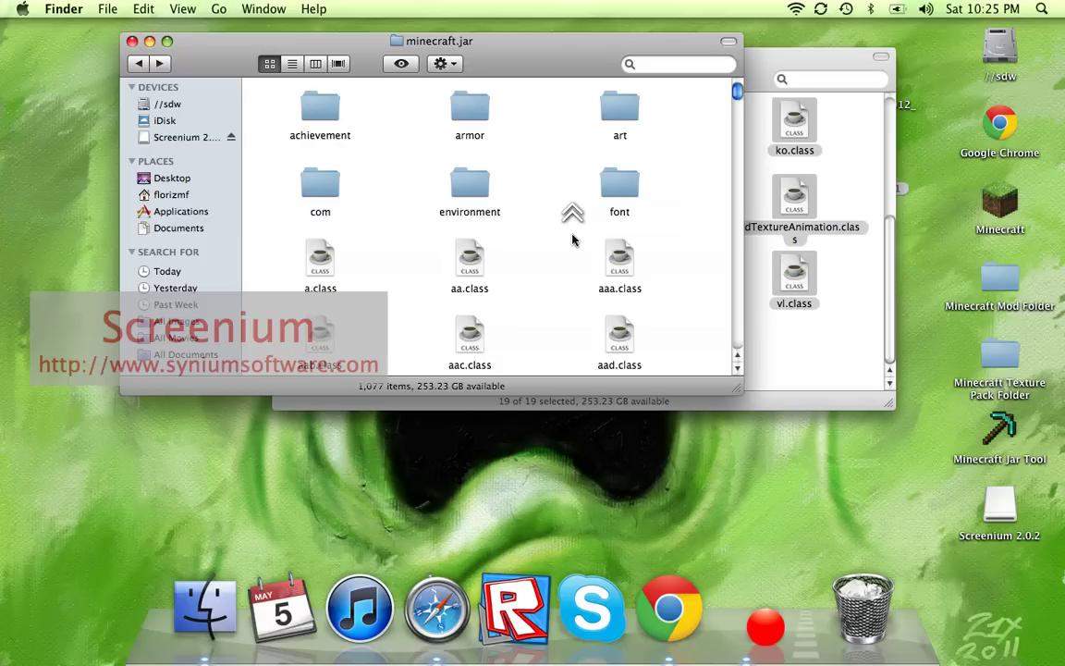
scroll(506, 236, "down", 10)
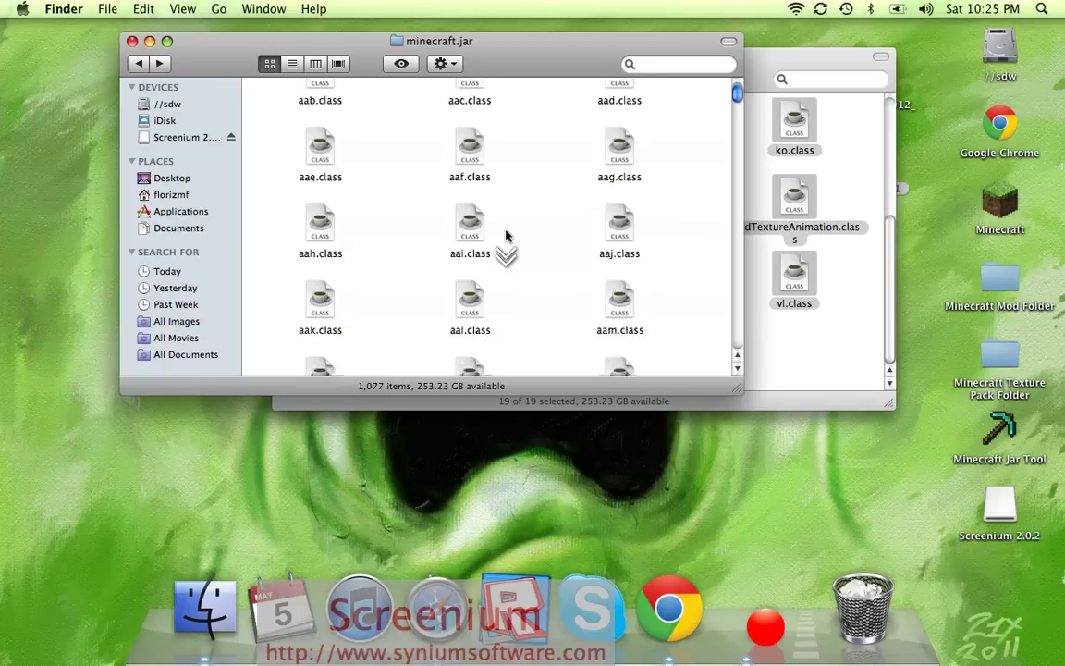
scroll(506, 236, "up", 10)
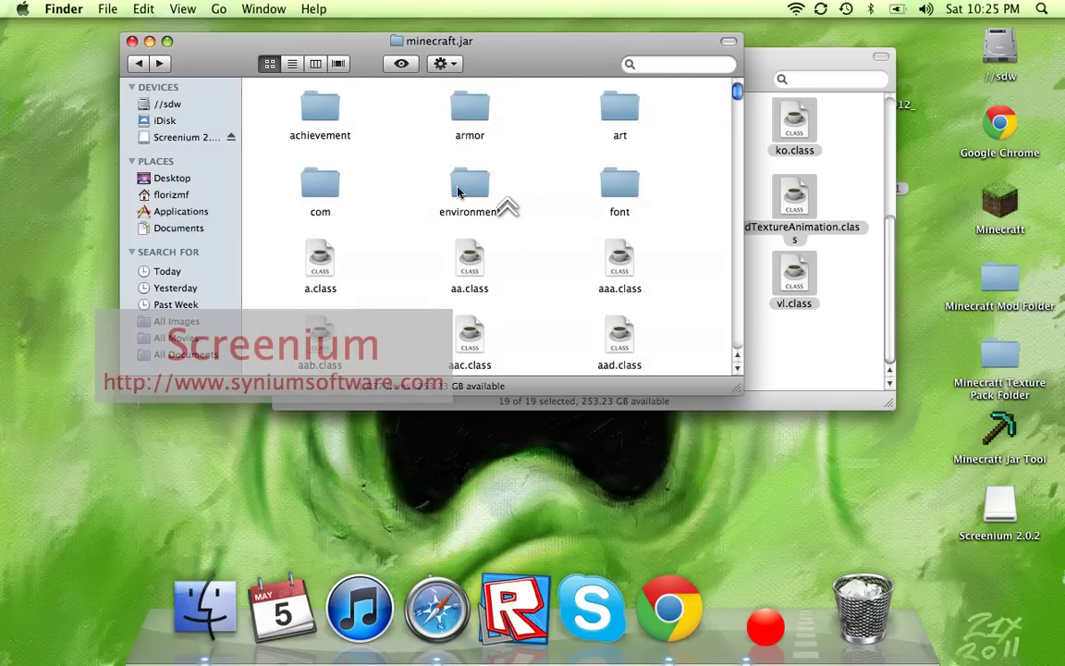
Close the minecraft.jar and ModLoader-1 windows, leaving the bare desktop
left_click(133, 42)
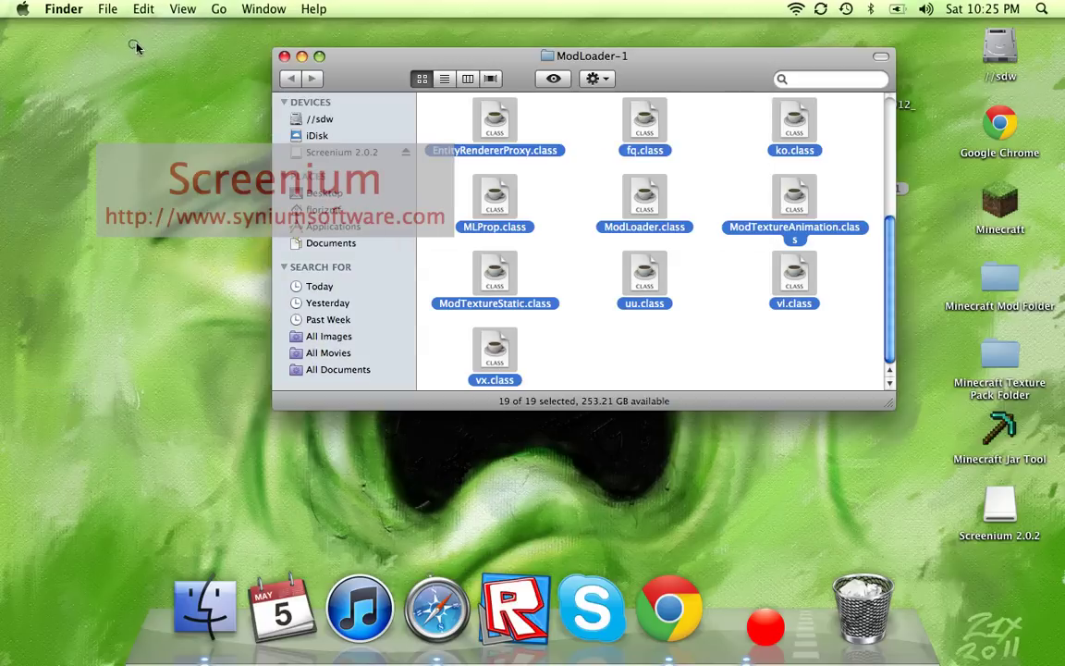
left_click(283, 51)
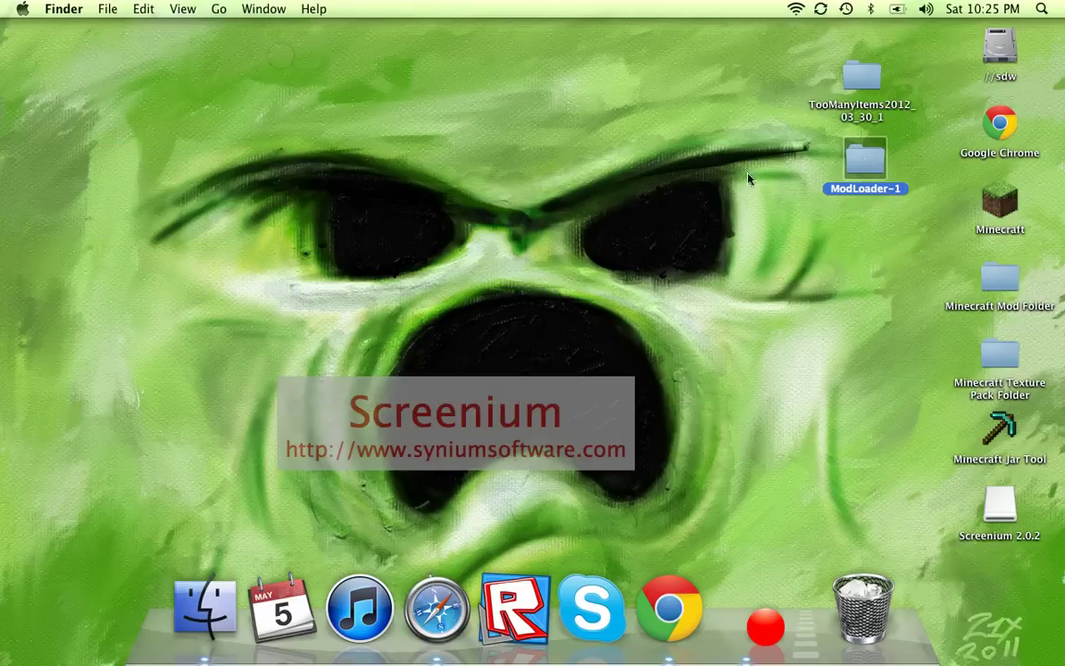
left_click(905, 289)
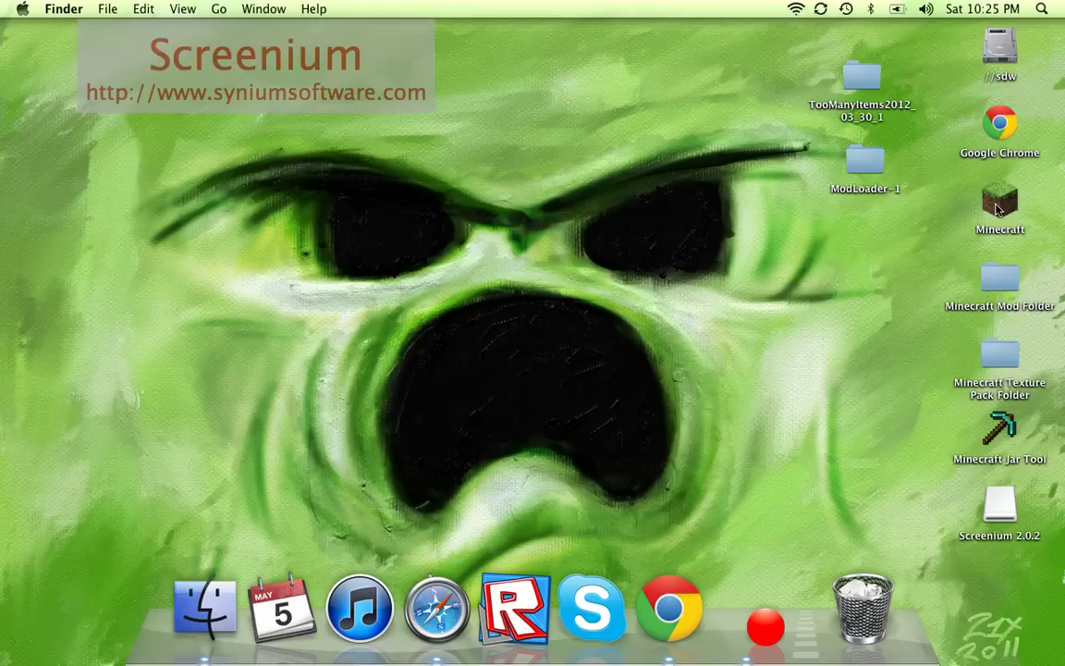
Launch Minecraft from the desktop icon and log in to reach the 1.2.5 title menu
double_click(999, 208)
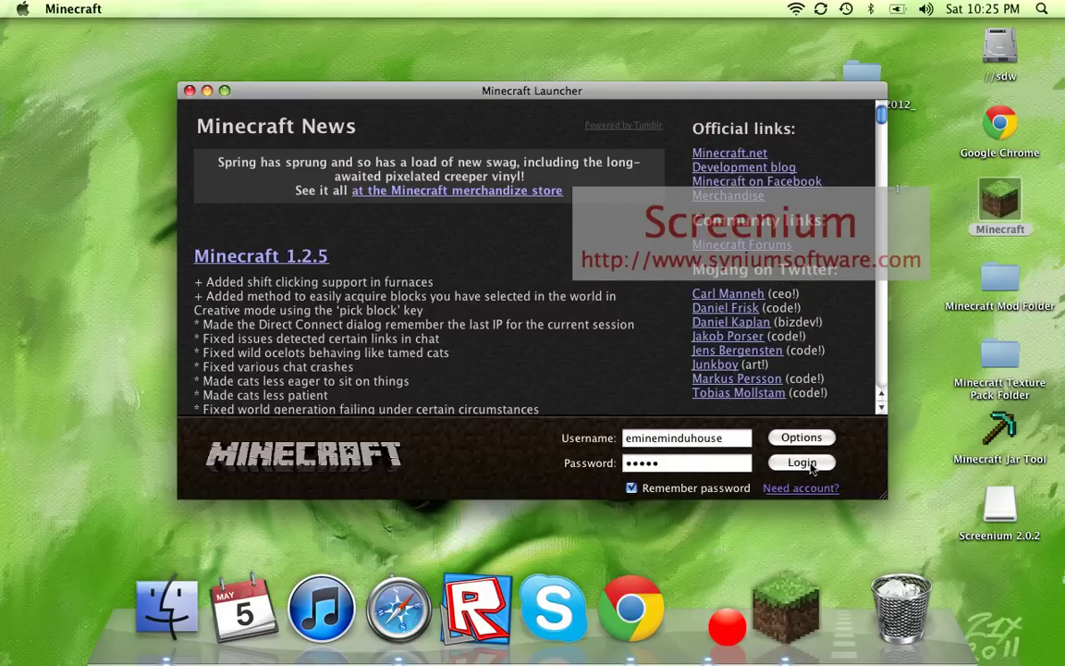
left_click(811, 468)
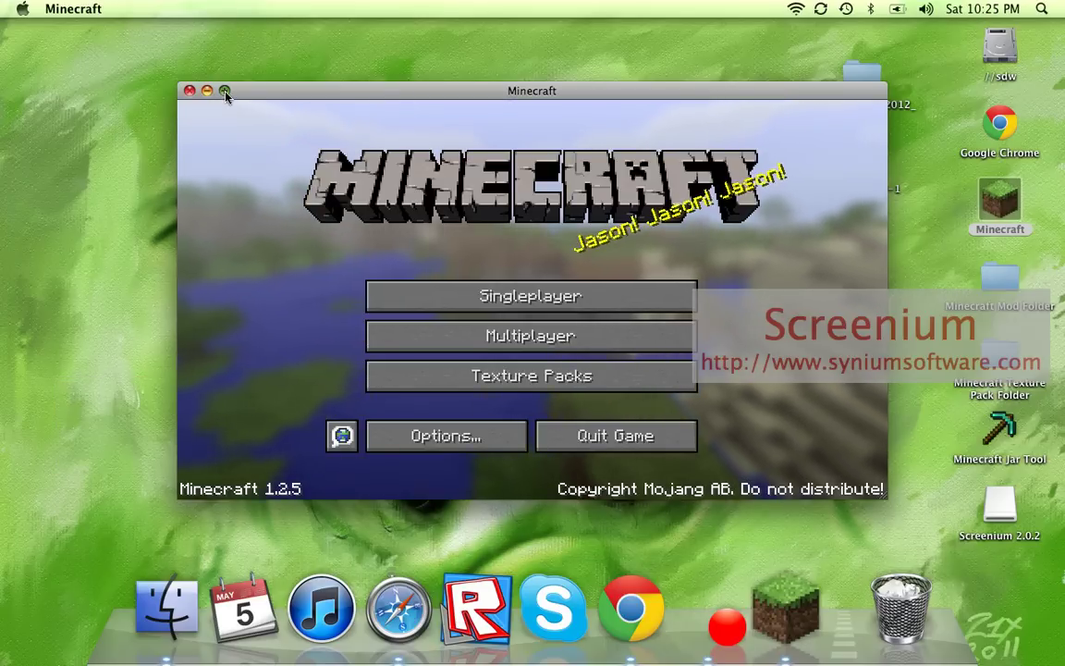
left_click(224, 93)
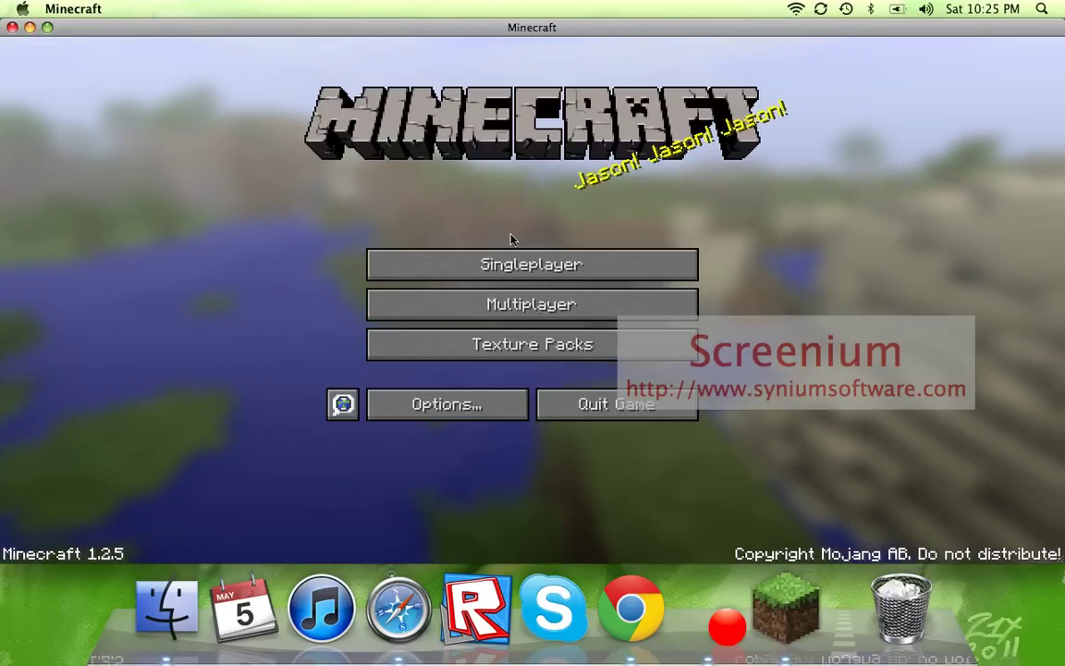
left_click(523, 265)
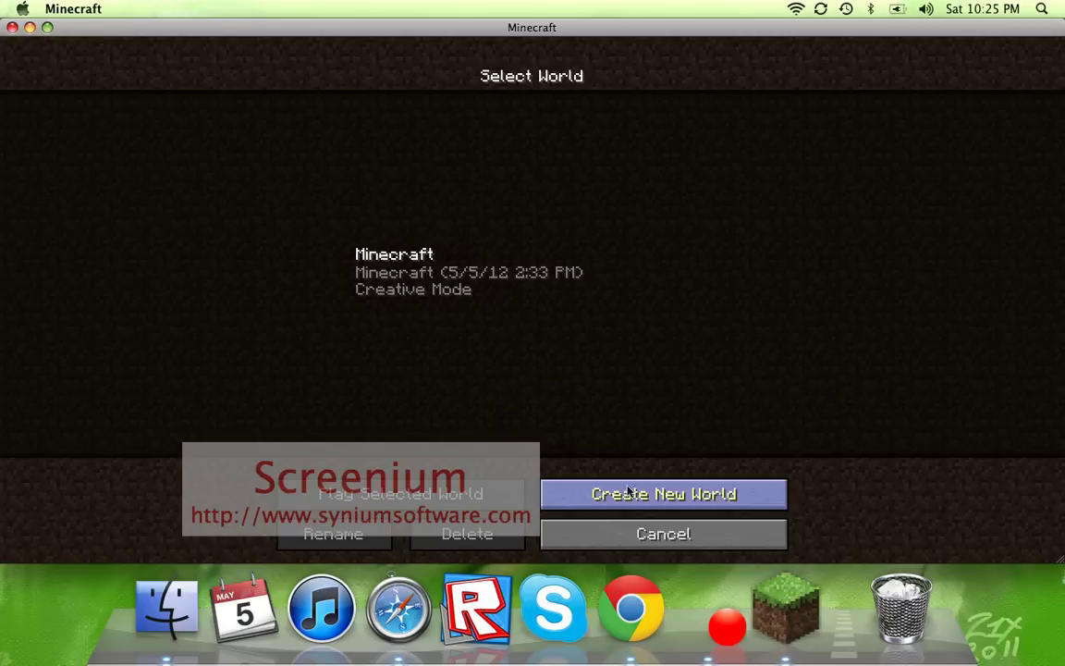
left_click(613, 527)
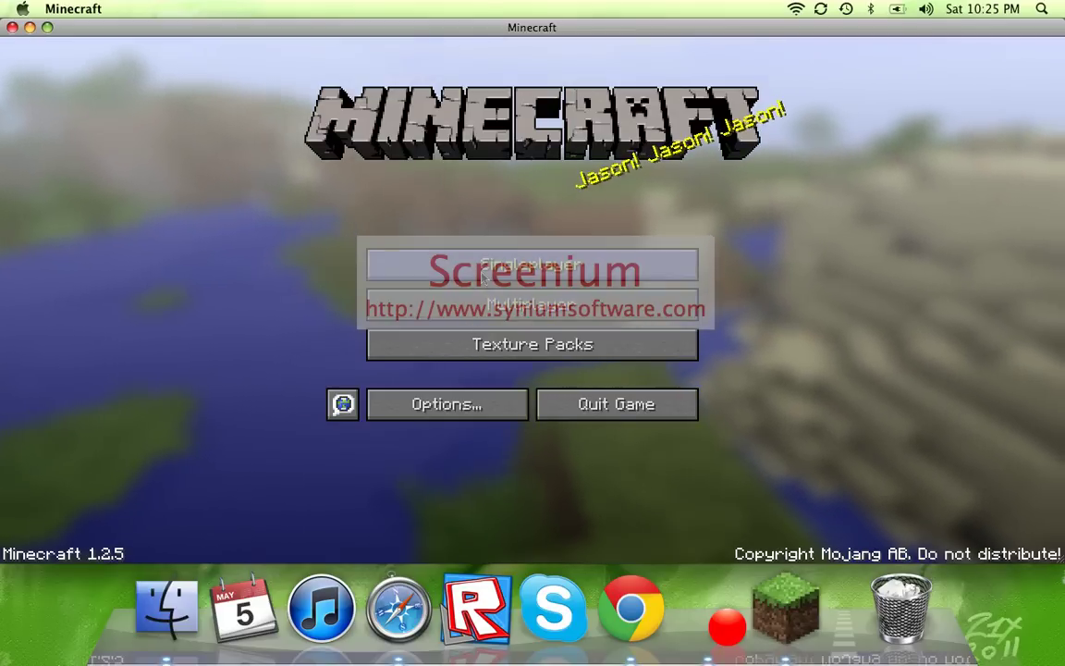
left_click(481, 266)
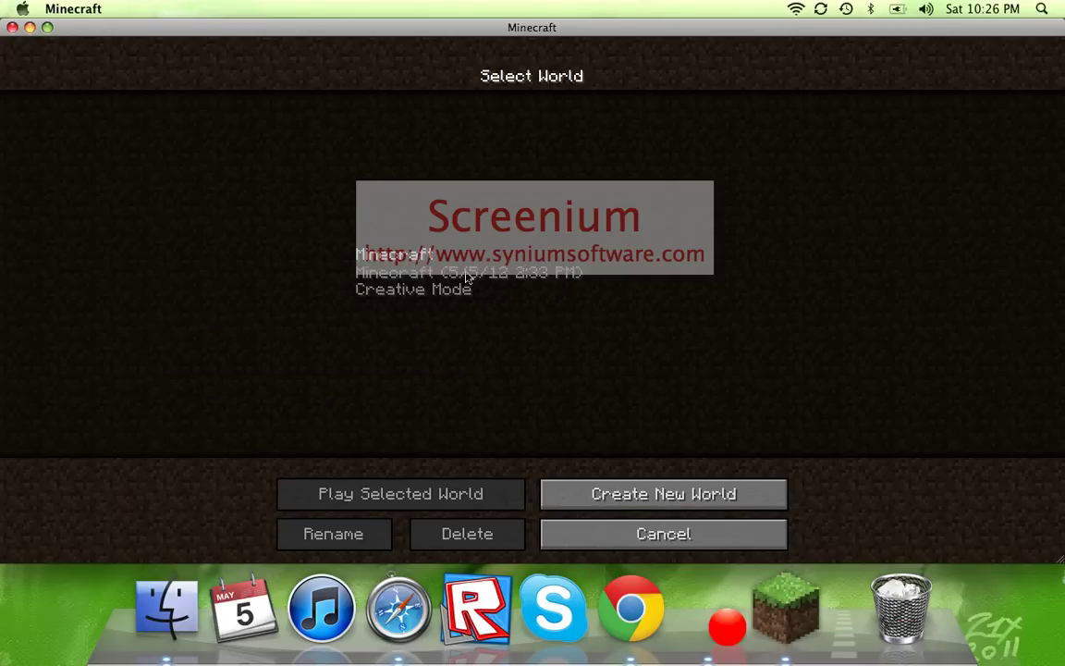
Load the Creative world 'Minecraft', adjust the system volume, and pause with Esc
double_click(407, 273)
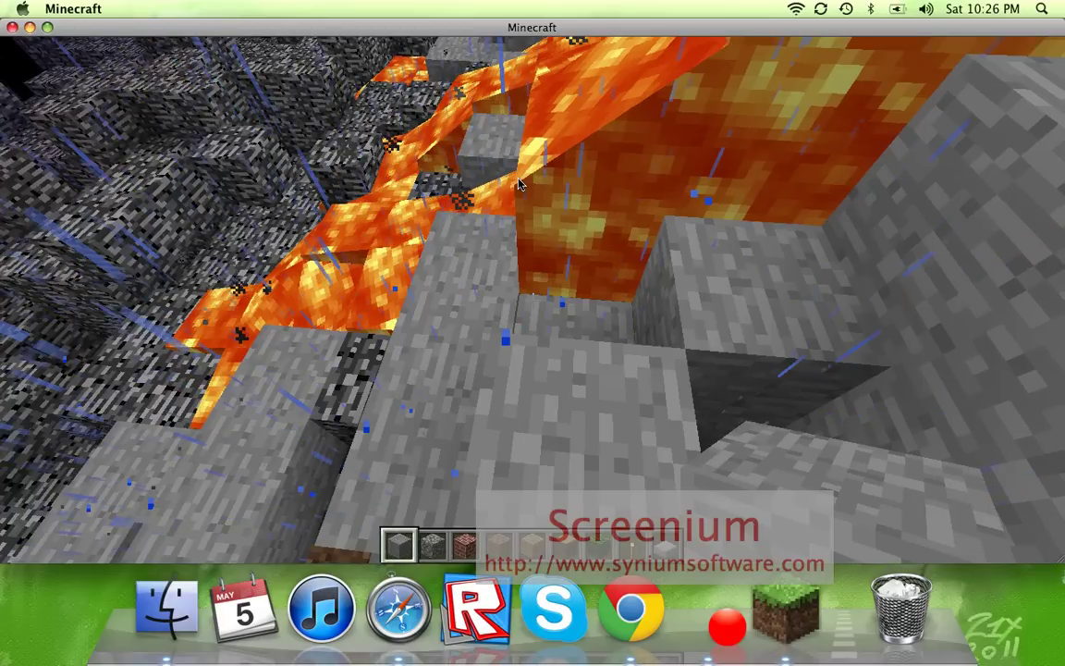
key("XF86AudioRaiseVolume")
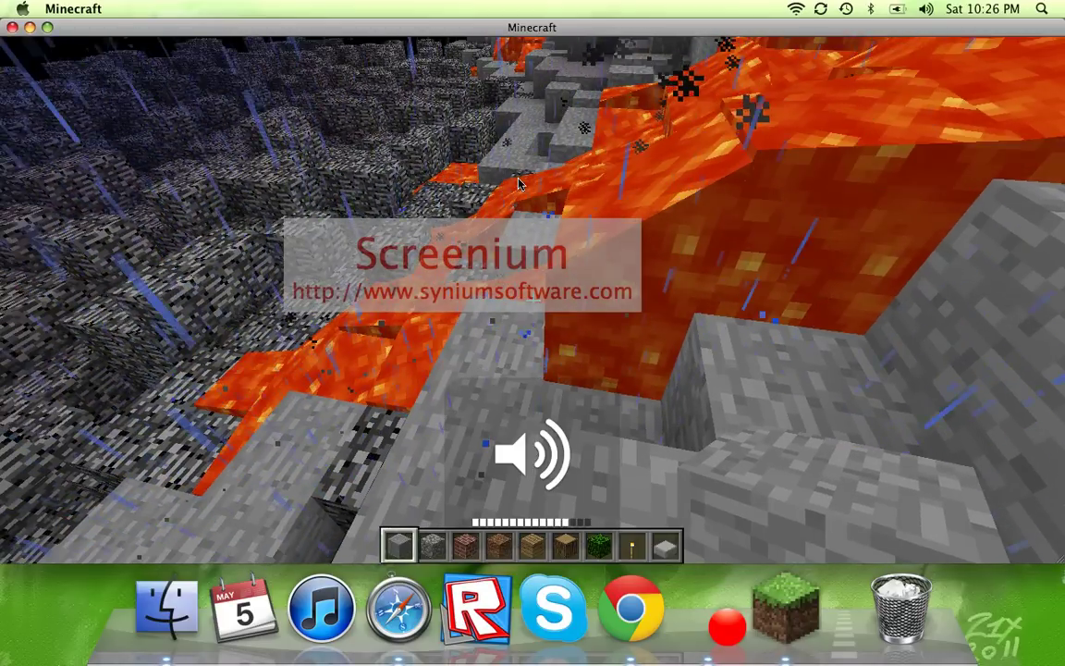
key("XF86AudioLowerVolume")
key("XF86AudioLowerVolume")
key("XF86AudioLowerVolume")
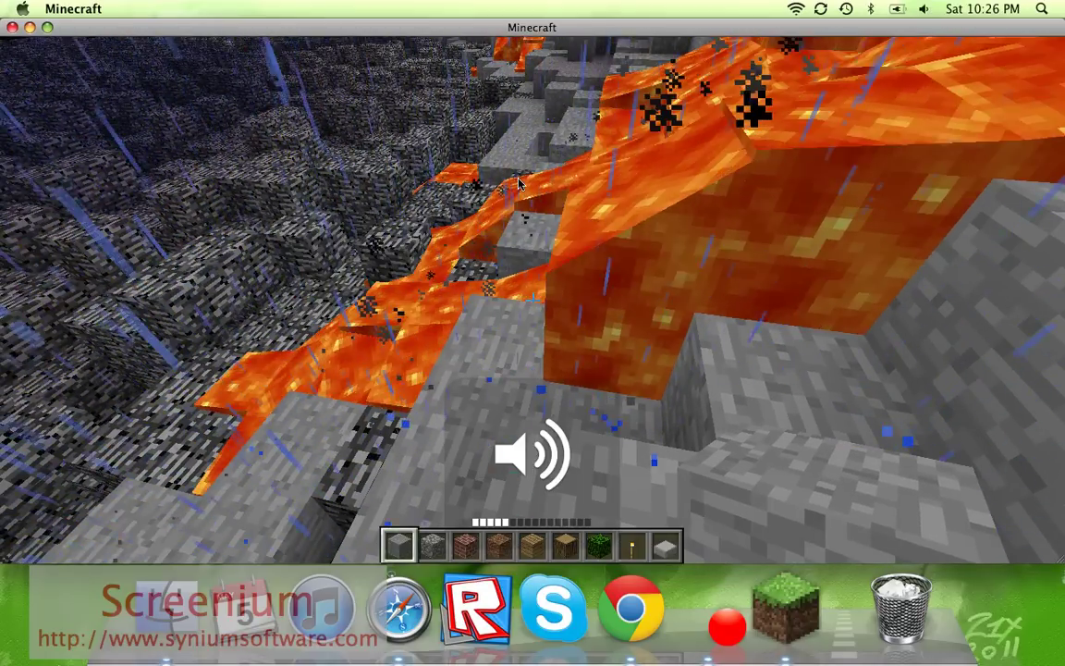
key("Escape")
In Options, drag Sound and Music to OFF, raise the system volume, and return to the Game menu
left_click(533, 309)
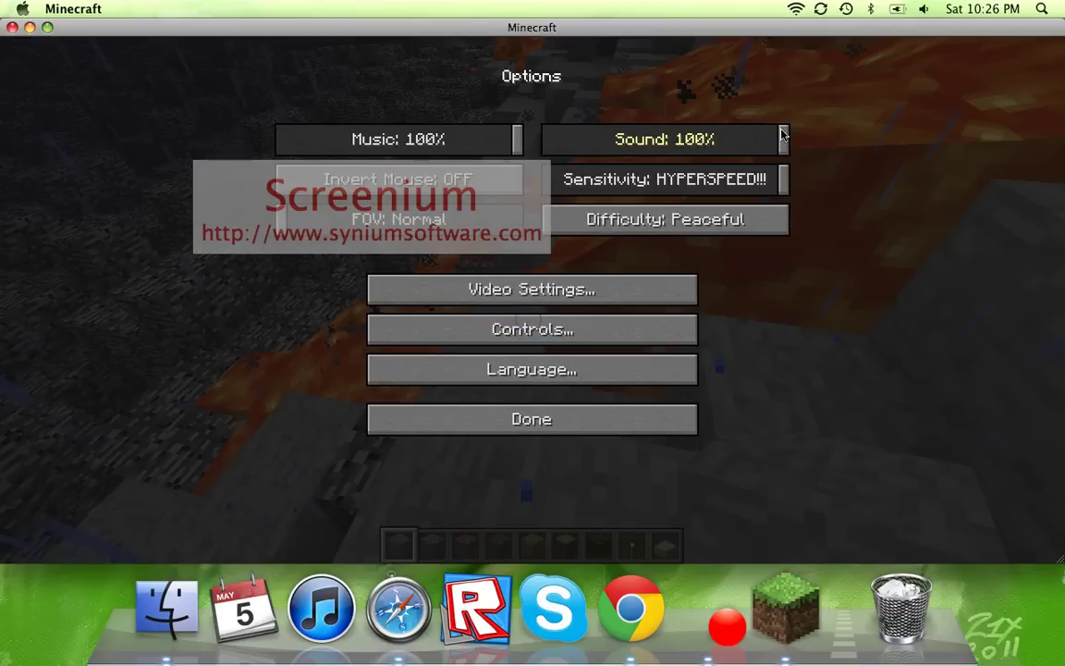
mouse_move(783, 138)
left_mouse_down()
mouse_move(527, 157)
mouse_move(245, 139)
left_mouse_up()
key("XF86AudioRaiseVolume")
key("XF86AudioRaiseVolume")
key("XF86AudioRaiseVolume")
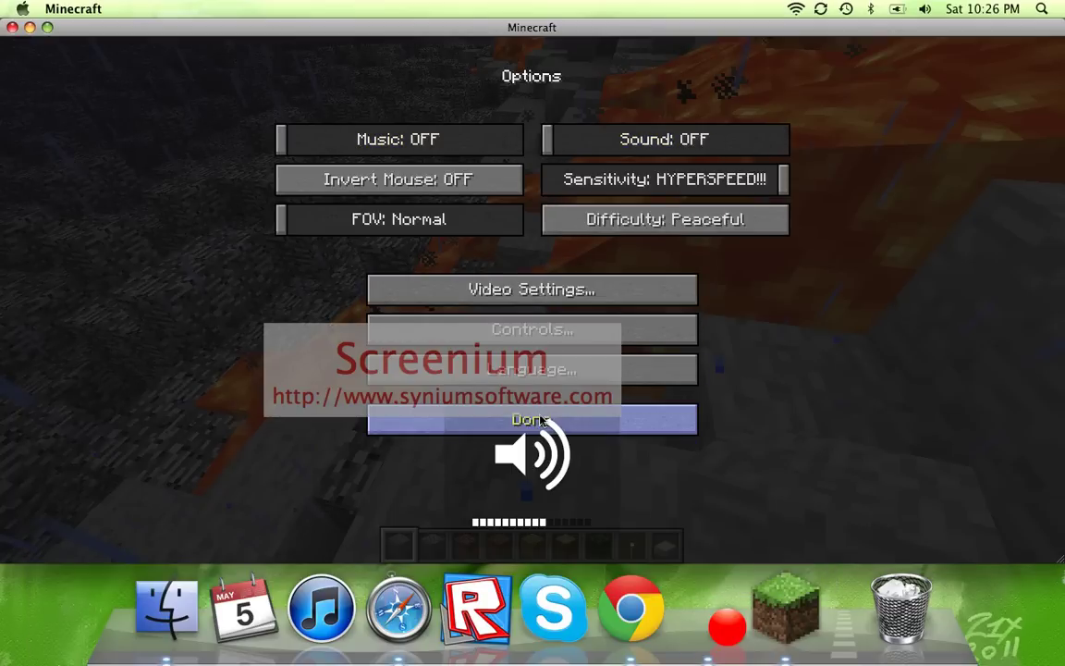
key("XF86AudioRaiseVolume")
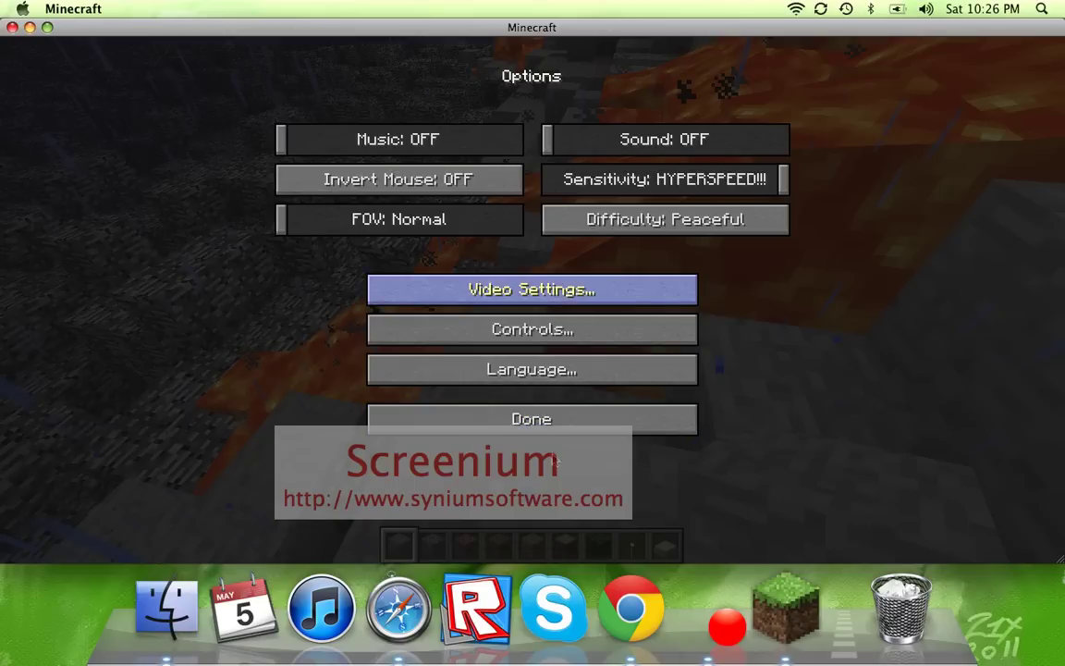
left_click(557, 418)
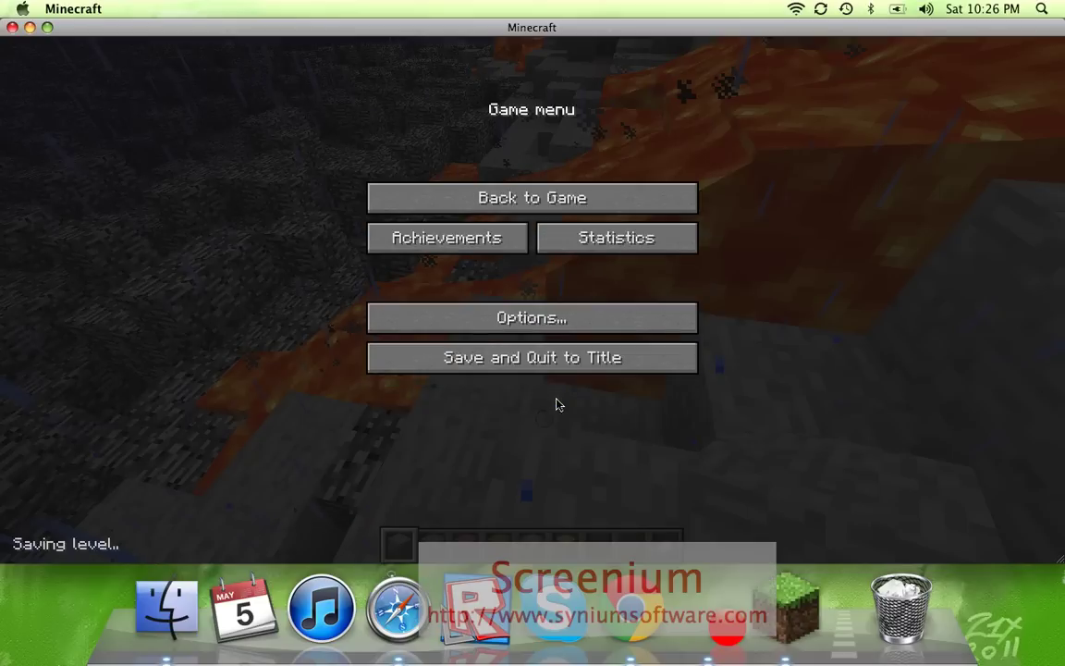
Resume the game, walk toward the lava cliff, and open the inventory showing TooManyItems with ModLoader ON
left_click(577, 199)
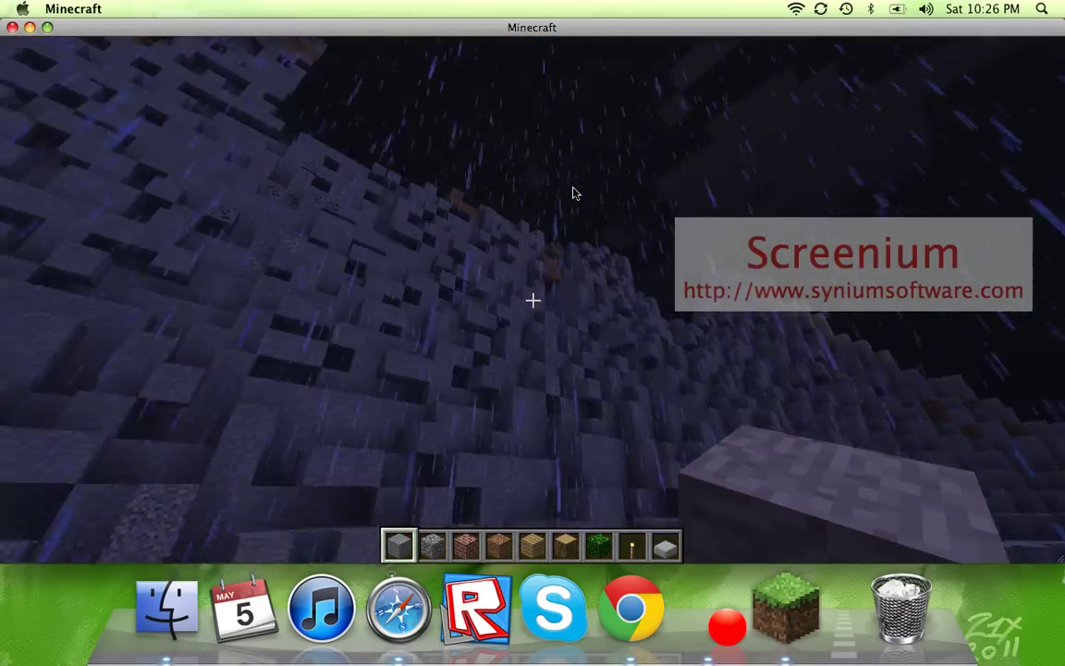
key("w")
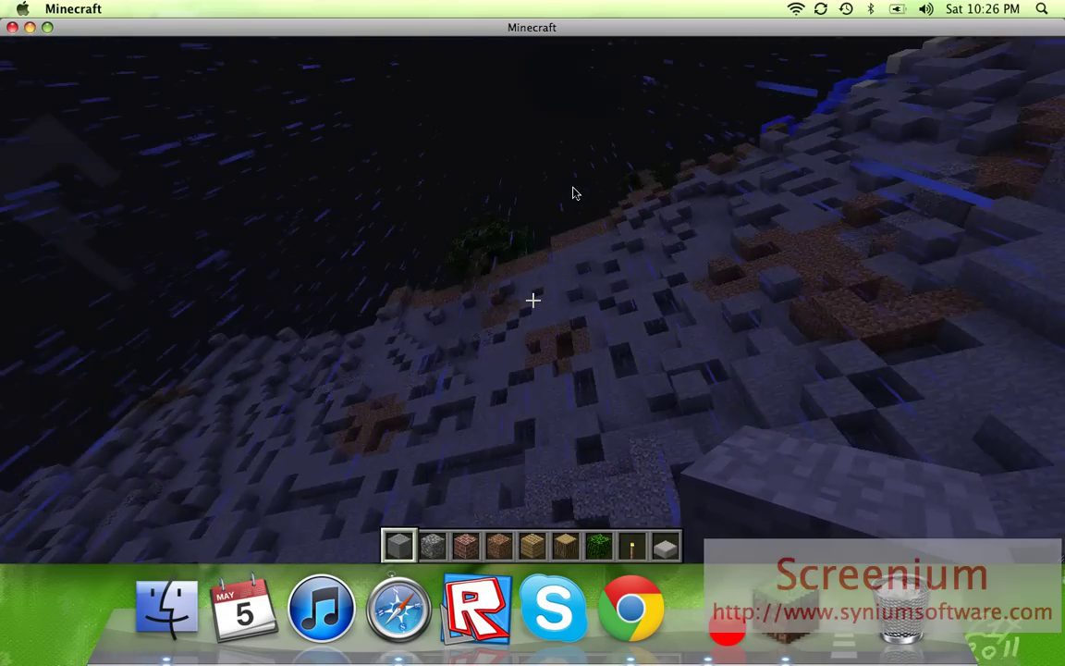
key("w")
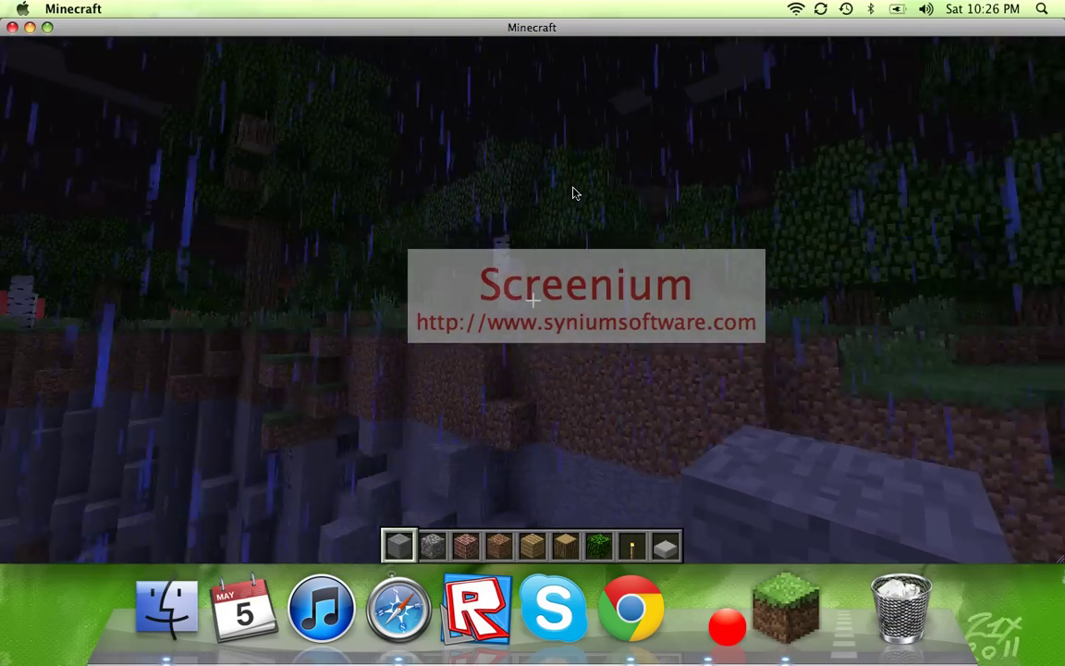
key("w")
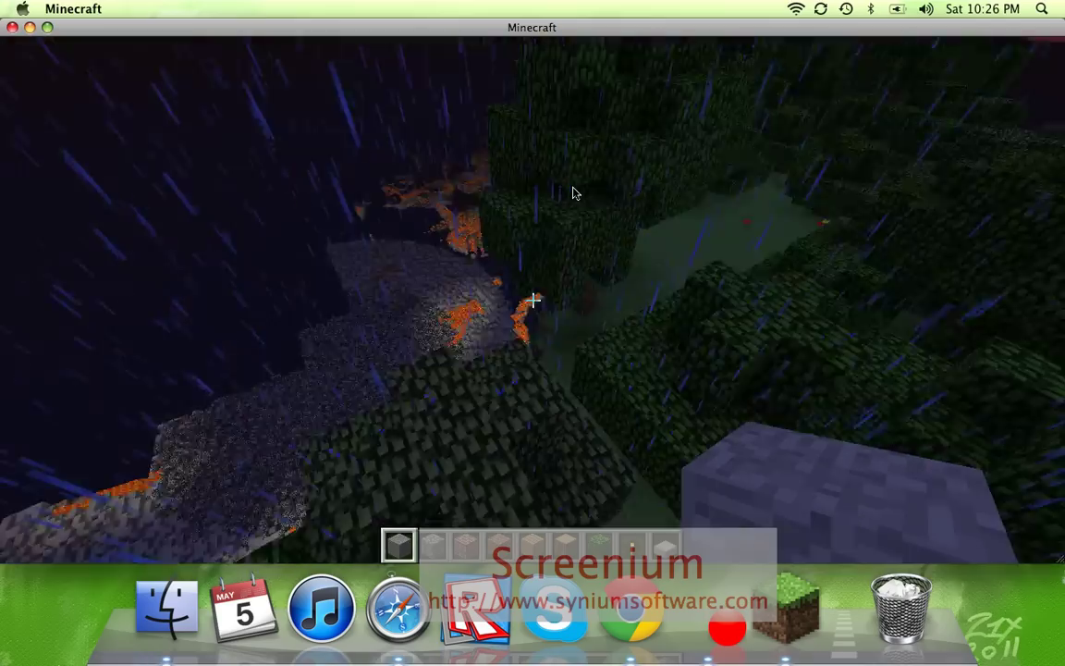
key("w")
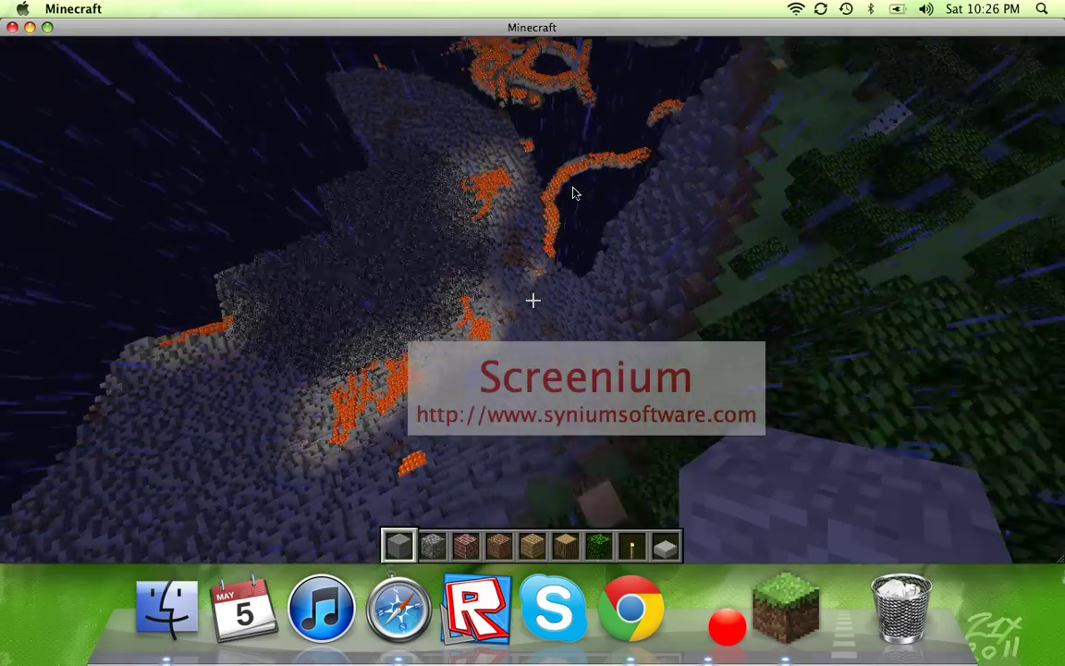
key("s")
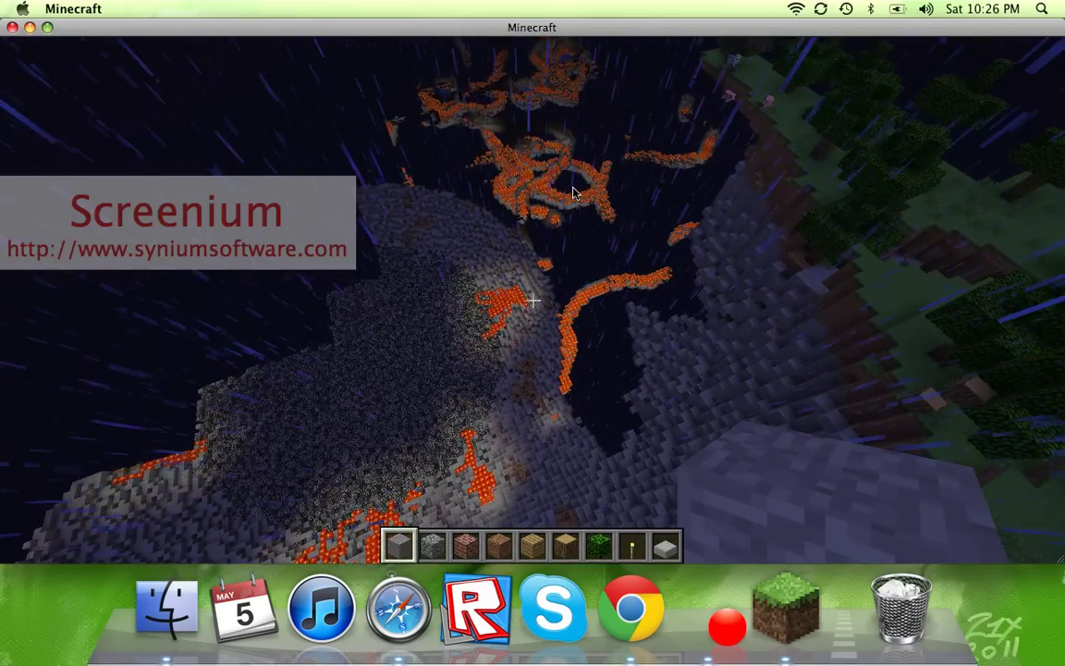
key("e")
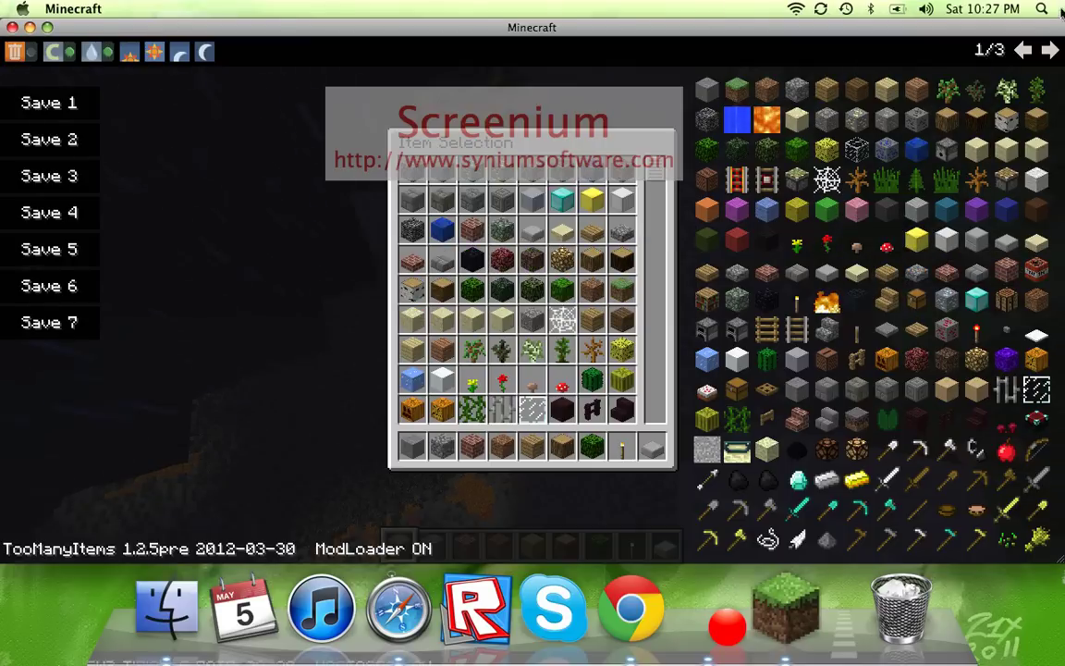
Page the TooManyItems panel, switch to the survival inventory, and turn rain and snow off
left_click(1051, 50)
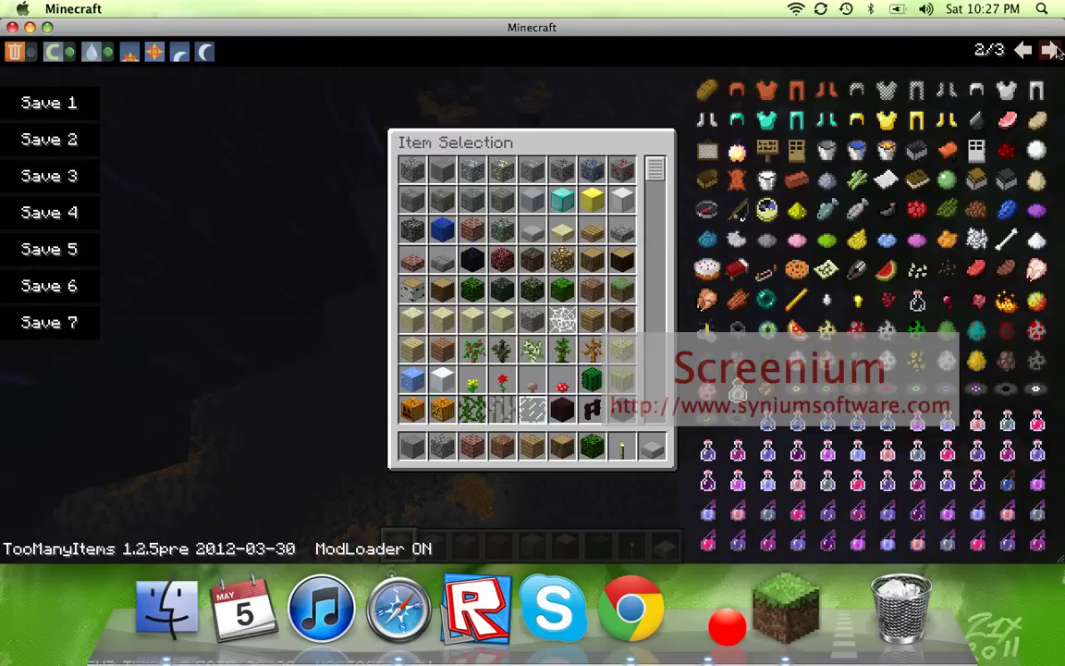
left_click(53, 51)
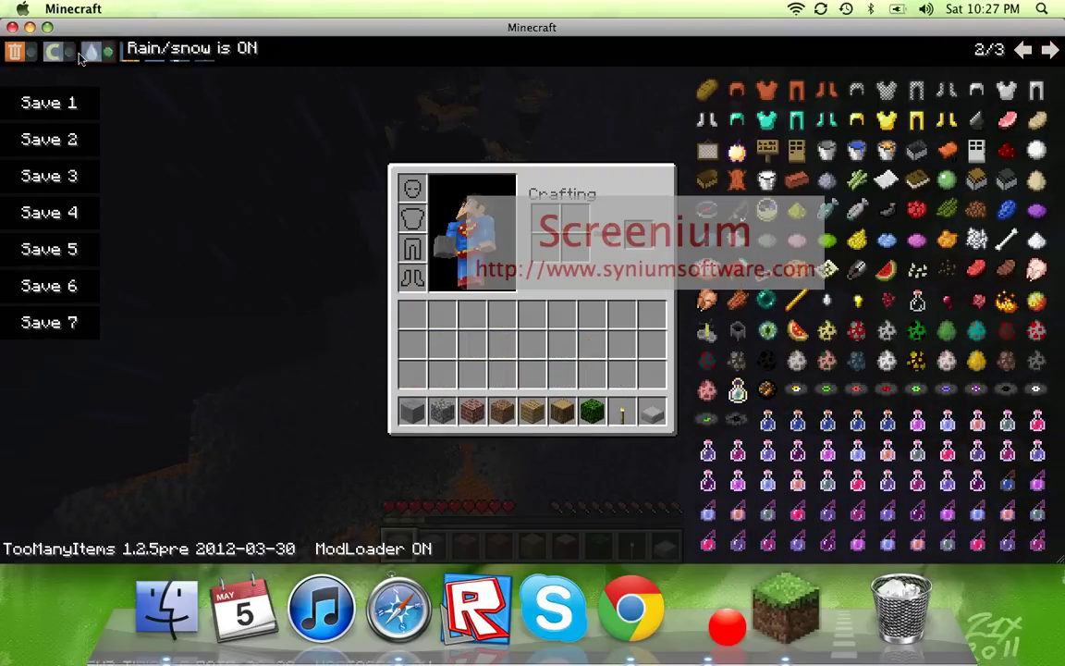
left_click(92, 56)
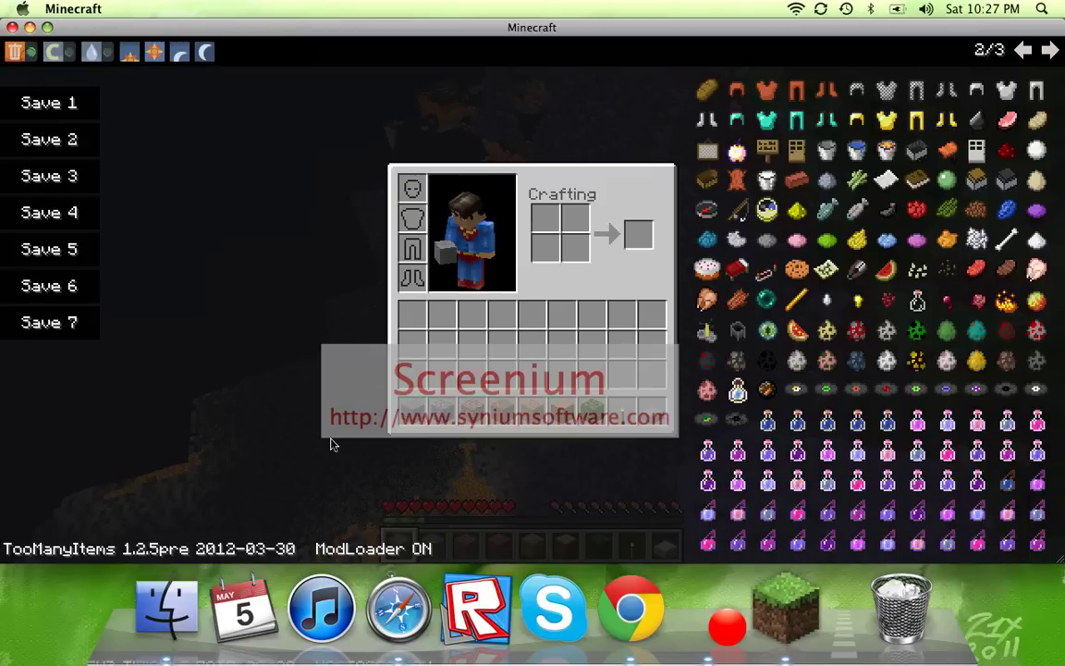
Remove every item from the five occupied hotbar slots
left_click(532, 412, "shift")
left_click(562, 411, "shift")
left_click(592, 412, "shift")
left_click(621, 413, "shift")
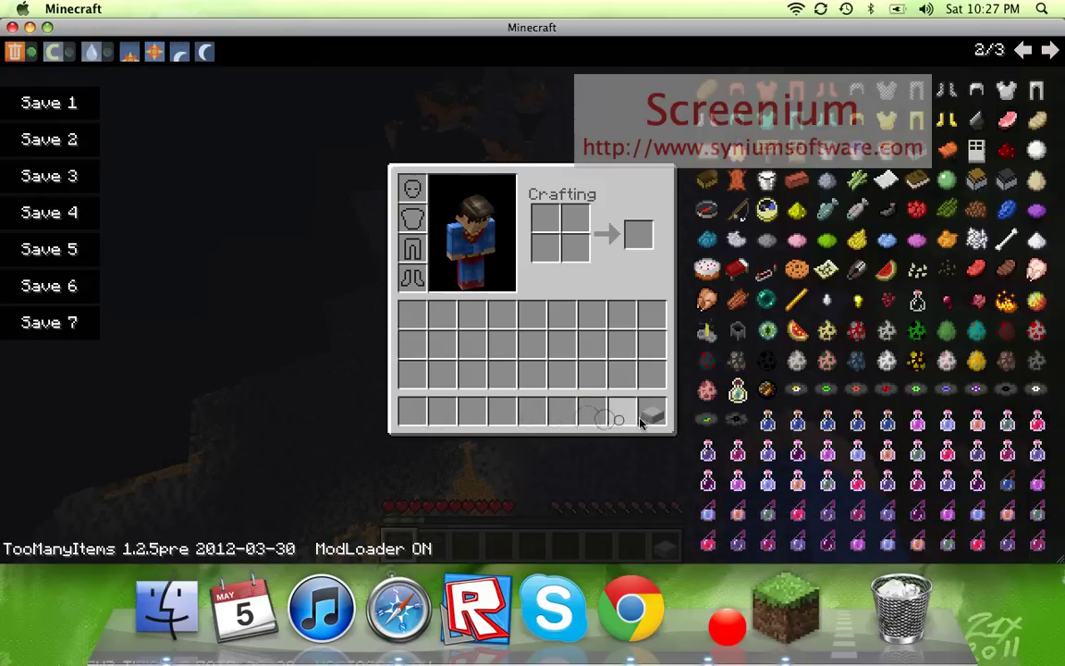
left_click(642, 418, "shift")
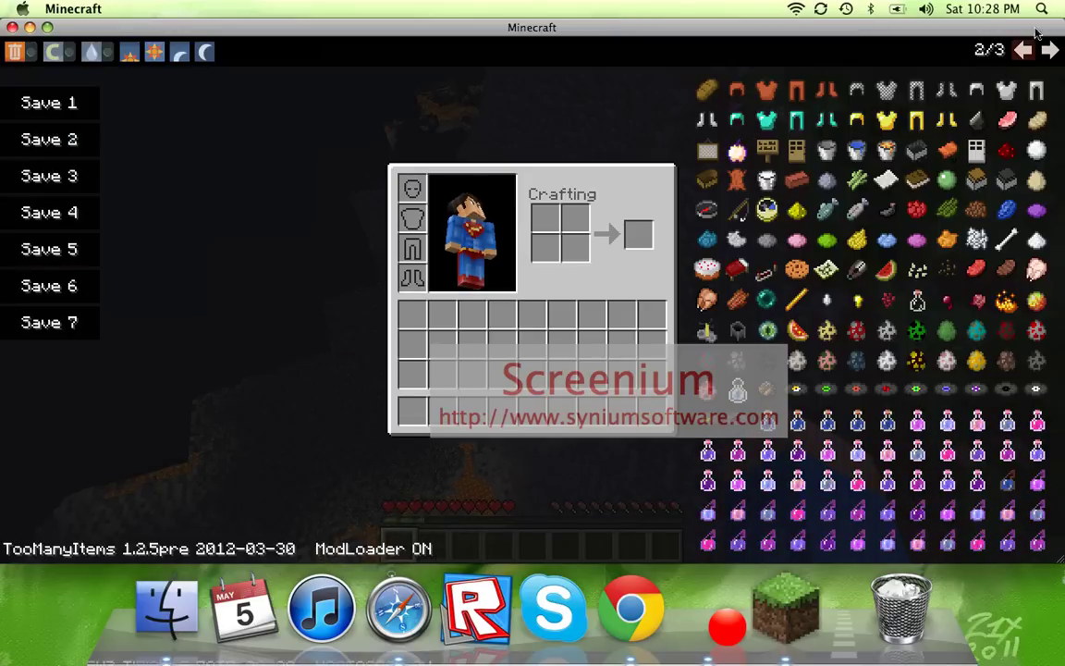
Page the item panel to 3/3 and back to 1/3, then bring up Screenium's dock options
left_click(1050, 51)
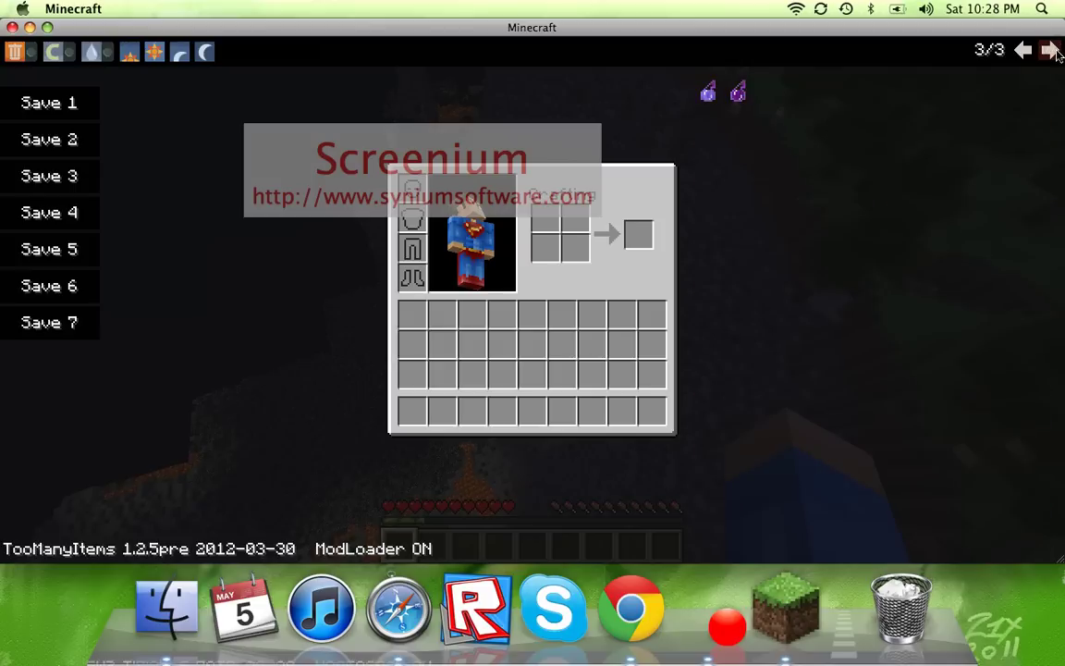
left_click(1050, 51)
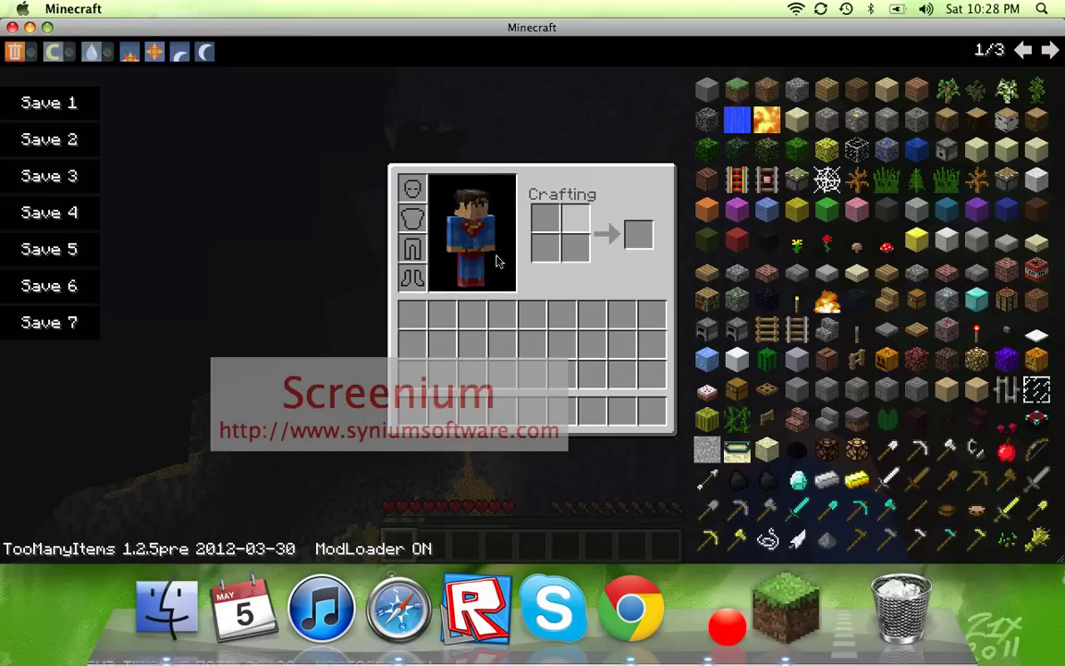
right_click(722, 641)
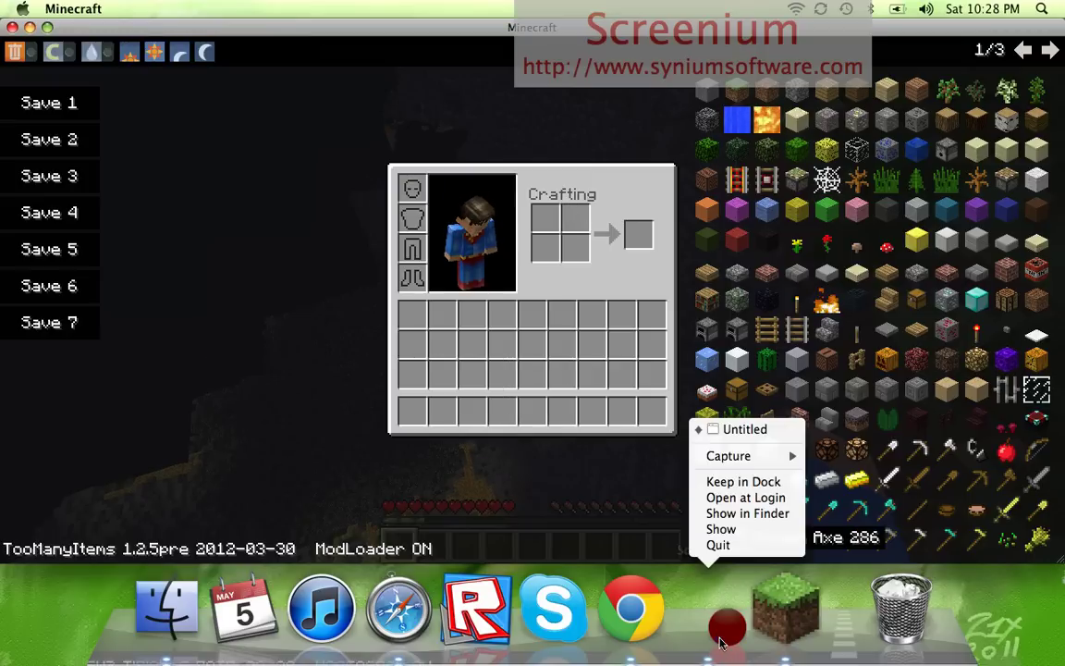